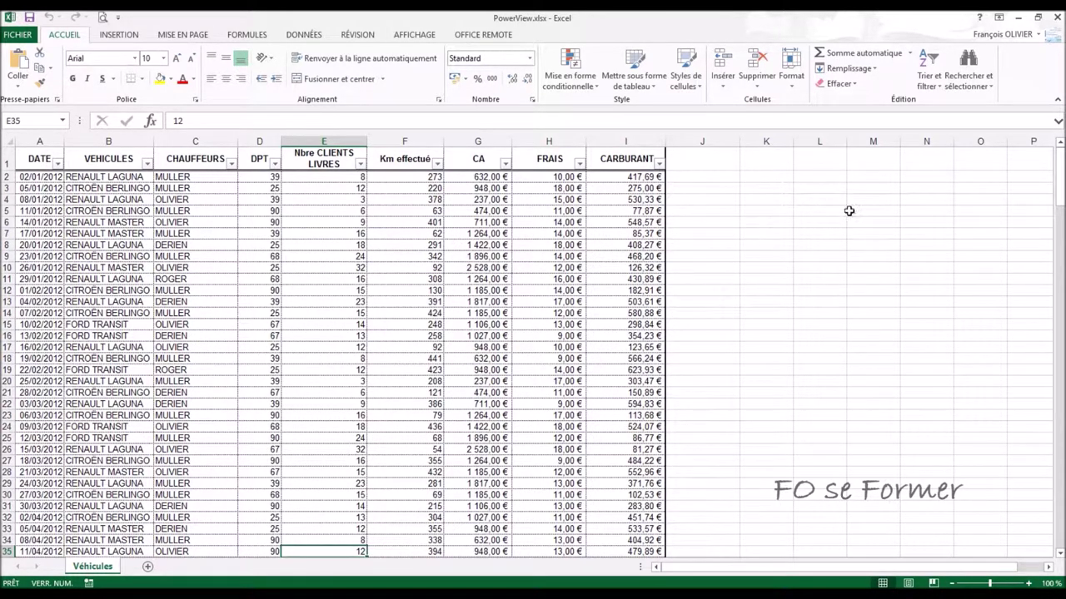
Try inserting a Power View report, decline the add-in activation prompt, and go to the File backstage
{"action": "mouse_move", "coordinate": [1059, 170]}
{"action": "left_mouse_down"}
{"action": "mouse_move", "coordinate": [1046, 432]}
{"action": "mouse_move", "coordinate": [1053, 499]}
{"action": "left_mouse_up"}
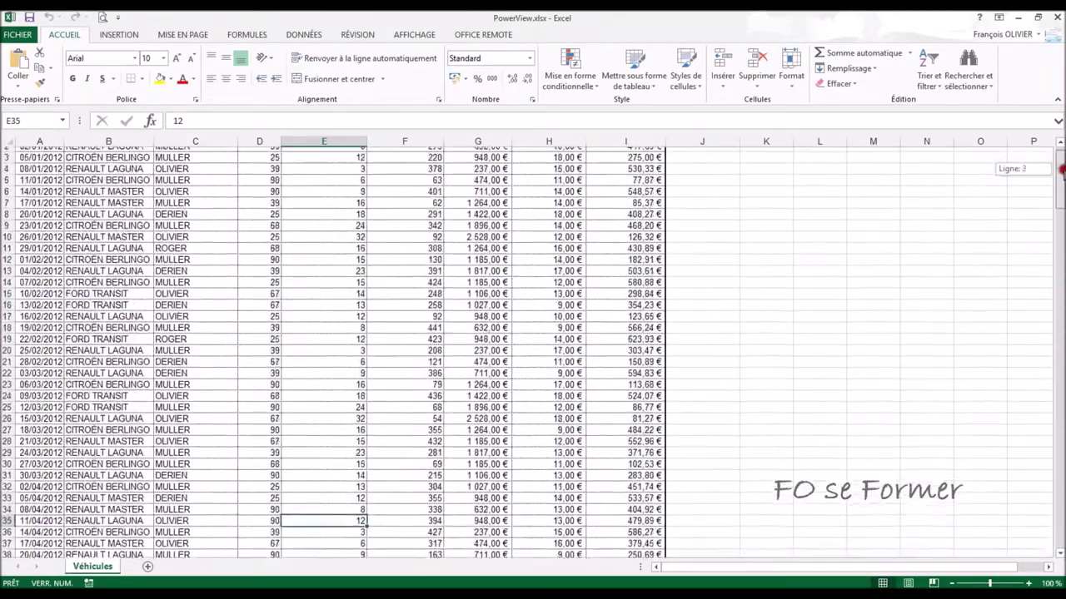
{"action": "left_click_drag", "start_coordinate": [1053, 499], "coordinate": [1059, 150]}
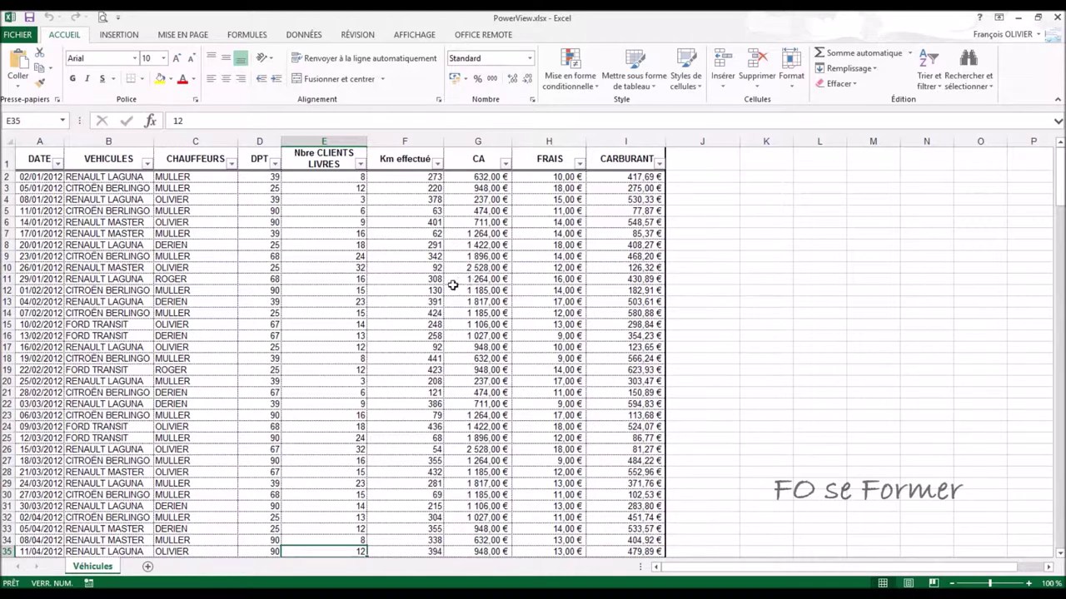
{"action": "left_click", "coordinate": [124, 35]}
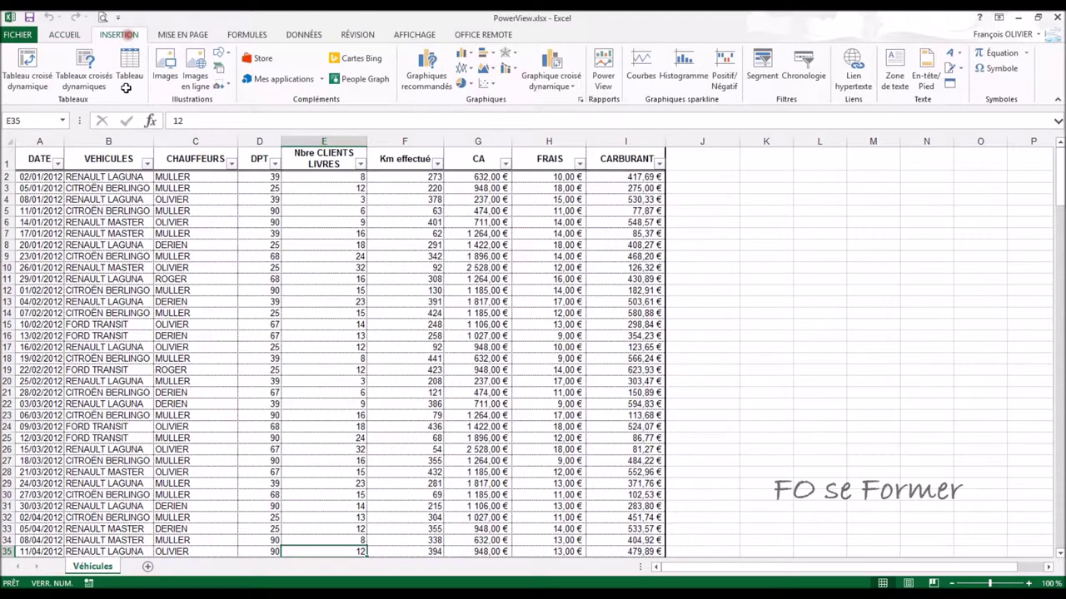
{"action": "left_click", "coordinate": [603, 77]}
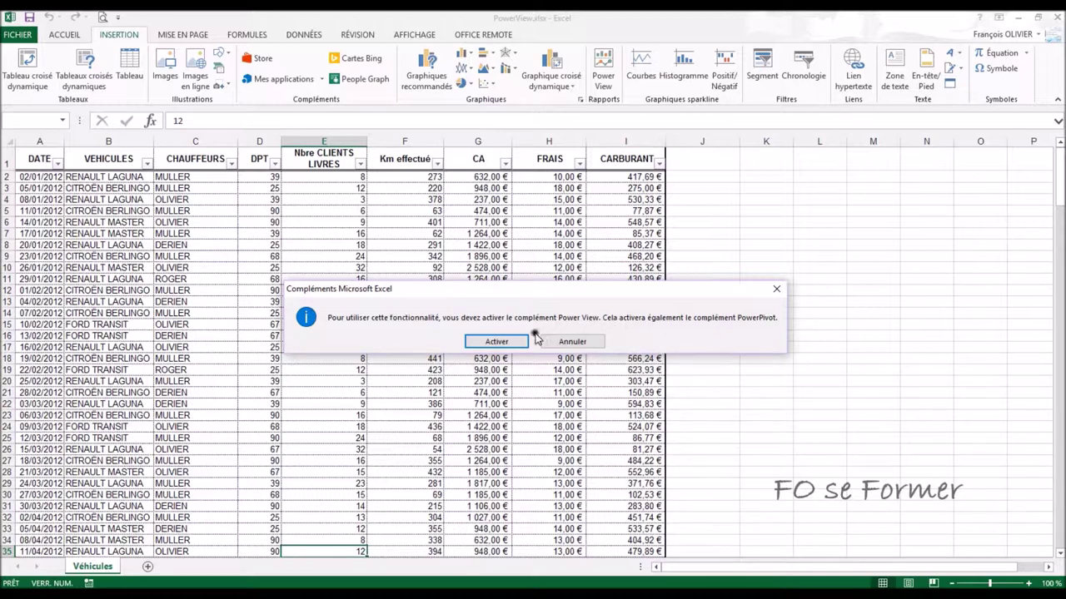
{"action": "left_click", "coordinate": [571, 342]}
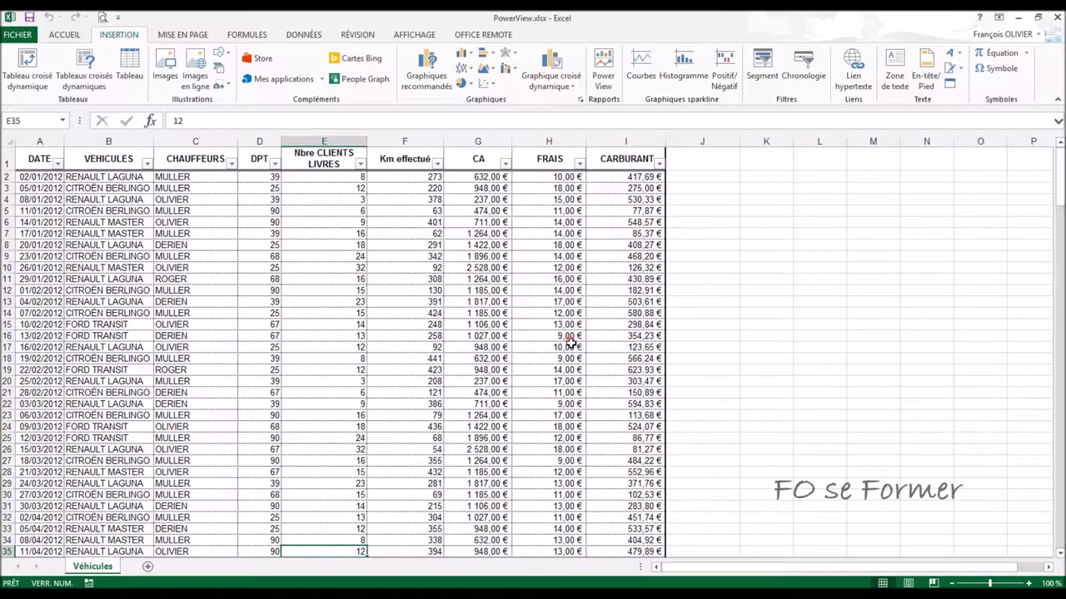
{"action": "left_click", "coordinate": [19, 35]}
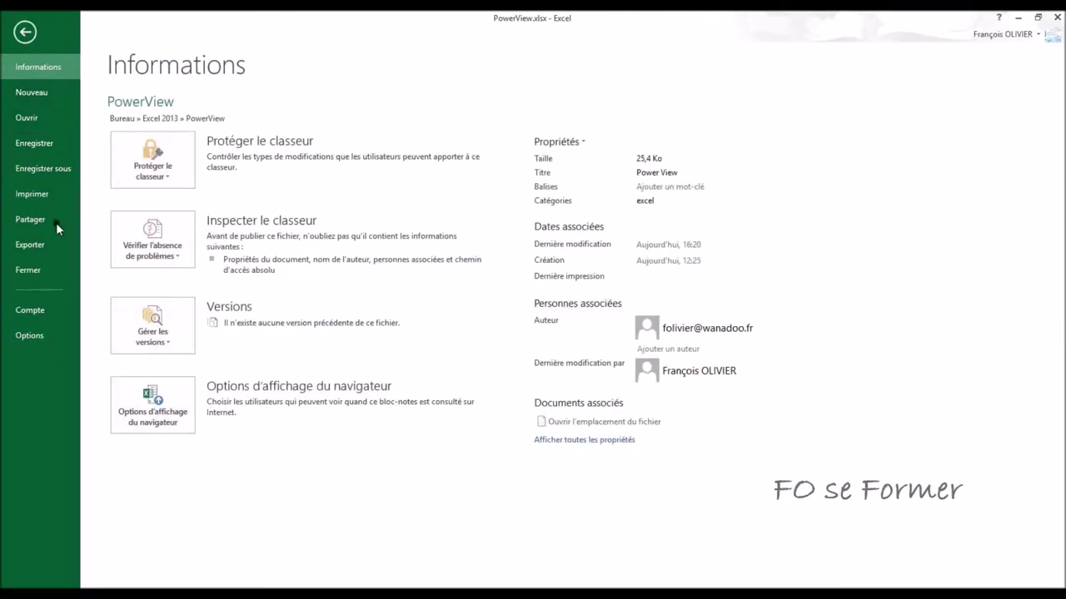
Enable the Microsoft Power View for Excel COM add-in from Options > Compléments > Compléments COM
{"action": "left_click", "coordinate": [51, 333]}
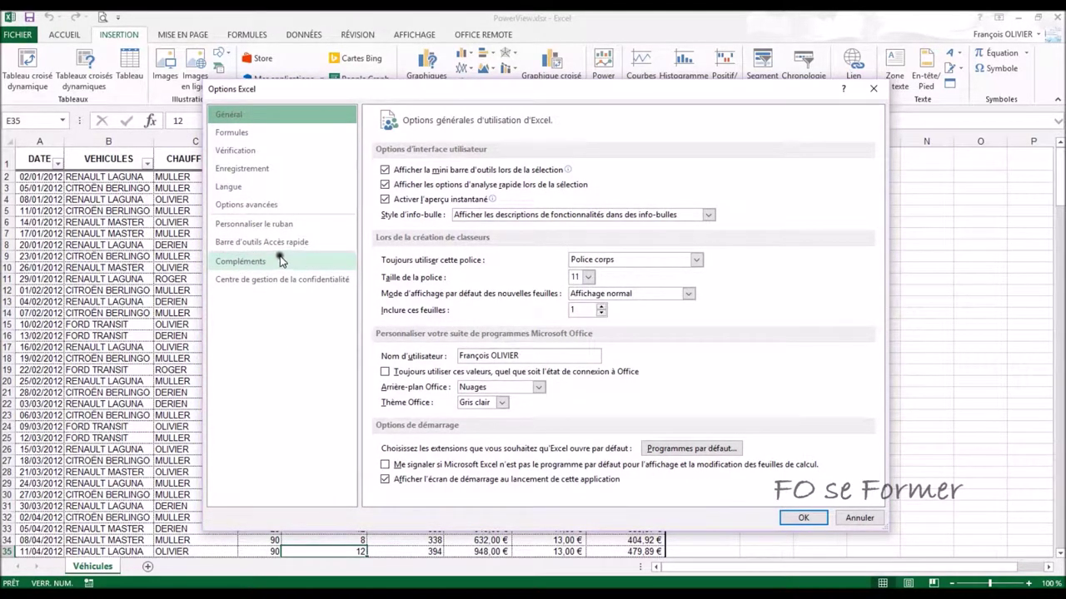
{"action": "left_click", "coordinate": [244, 263]}
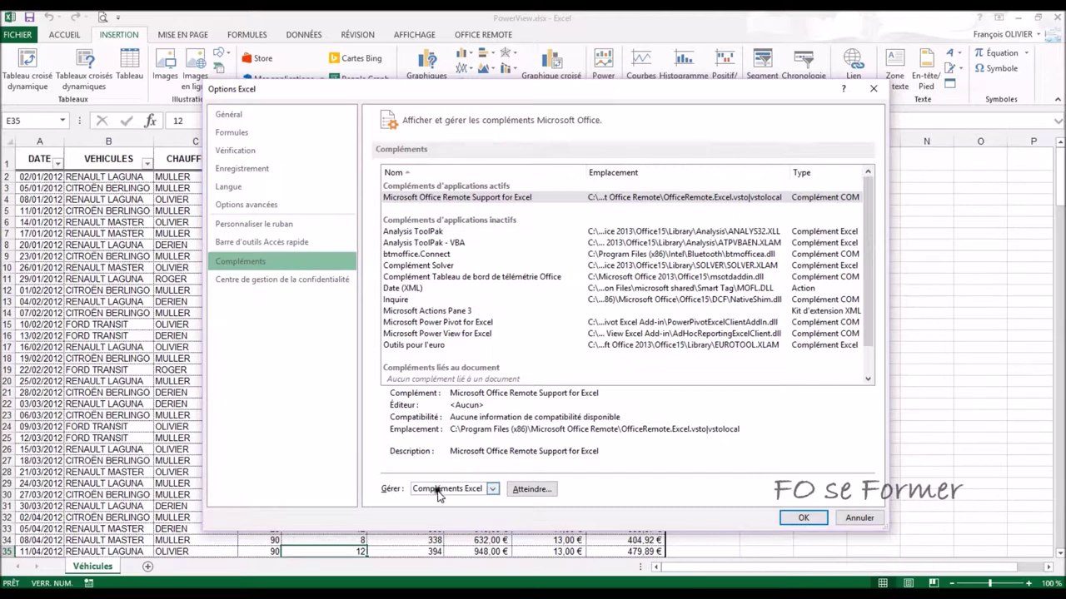
{"action": "left_click", "coordinate": [492, 491]}
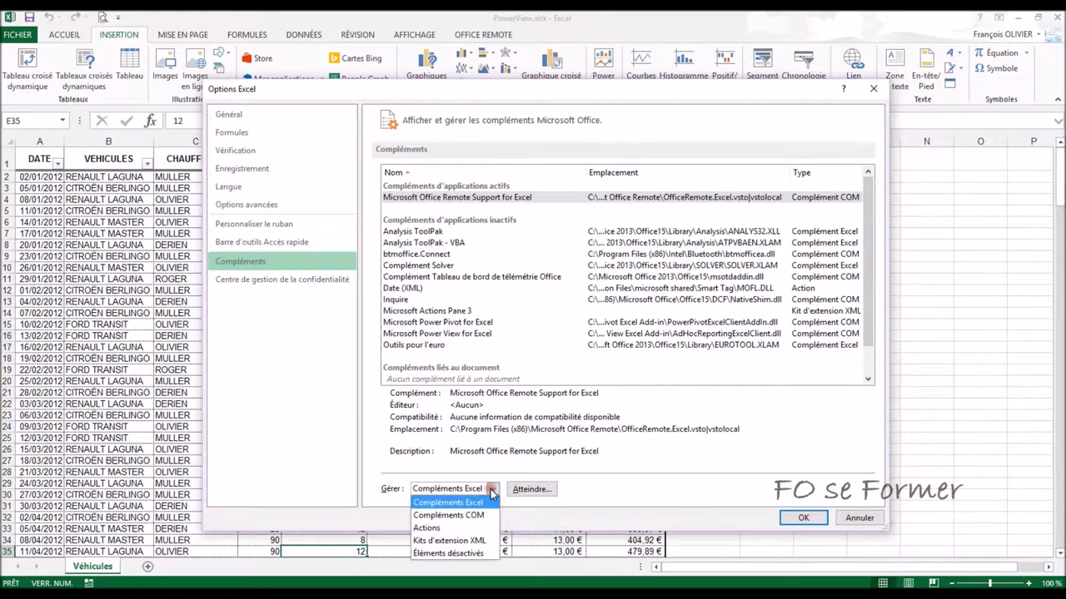
{"action": "left_click", "coordinate": [469, 514]}
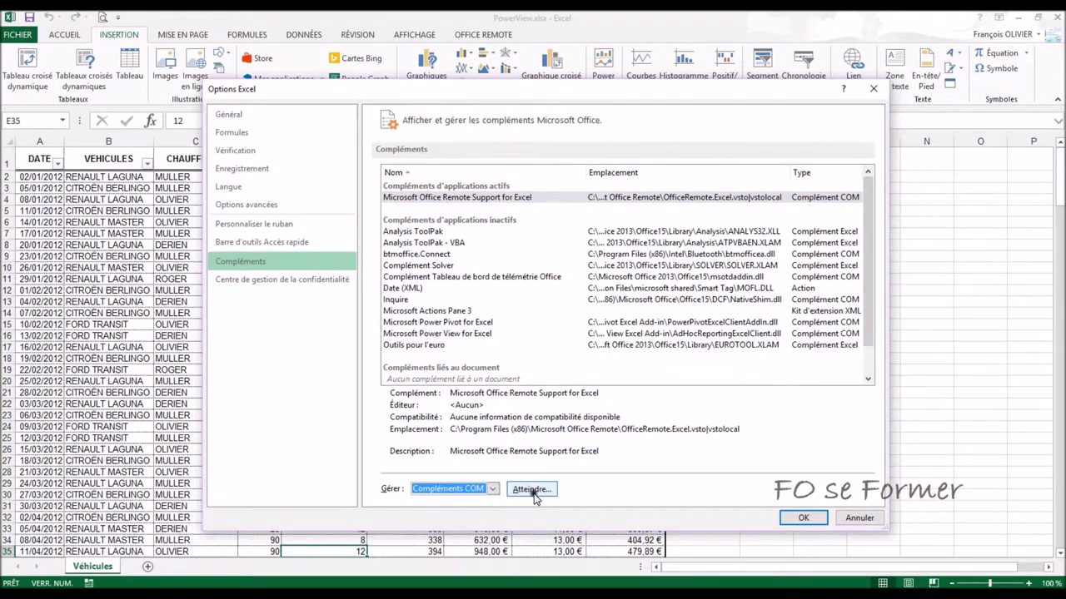
{"action": "left_click", "coordinate": [531, 491]}
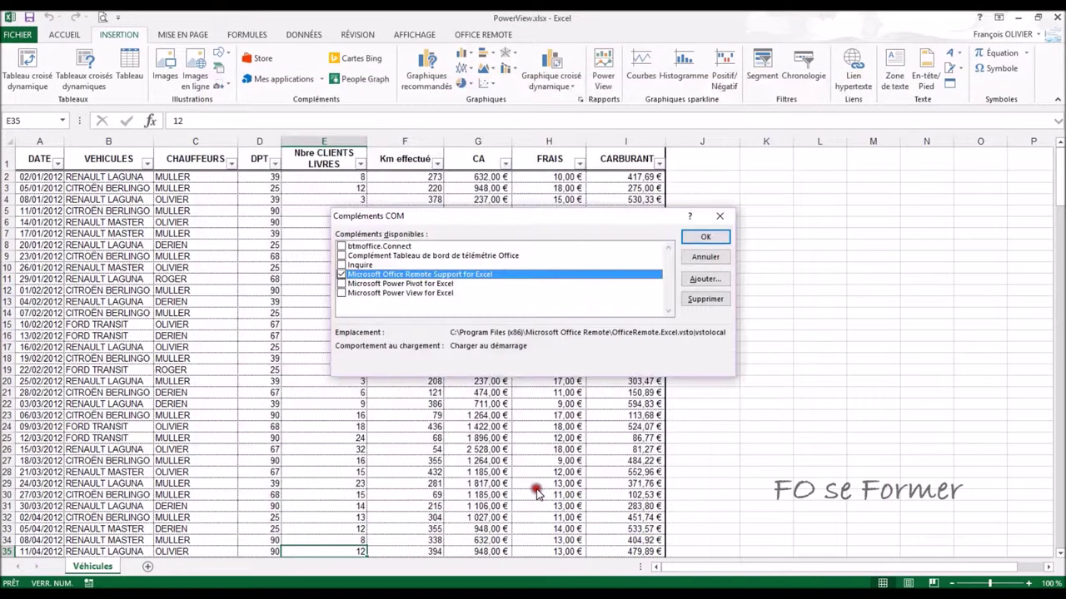
{"action": "left_click", "coordinate": [342, 294]}
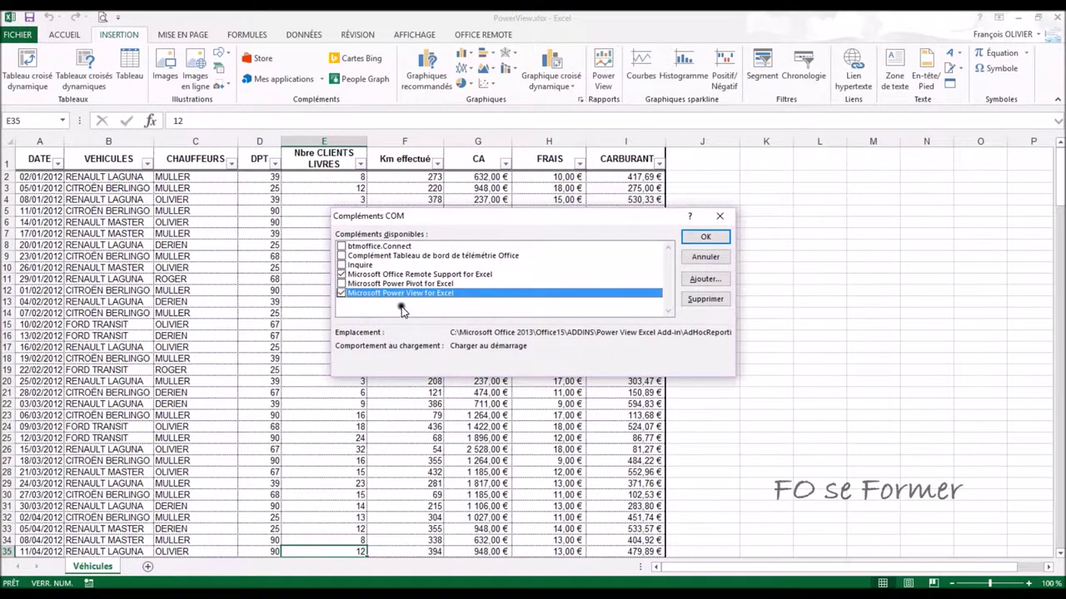
{"action": "left_click", "coordinate": [705, 237]}
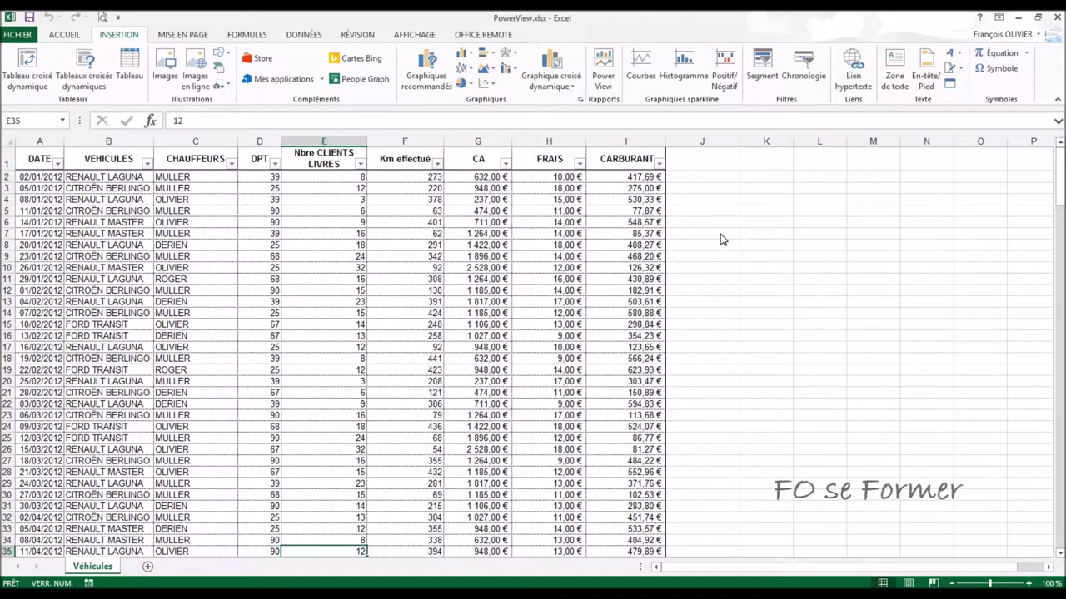
Select the entire vehicle data table and insert a Power View report from it
{"action": "left_click", "coordinate": [412, 292]}
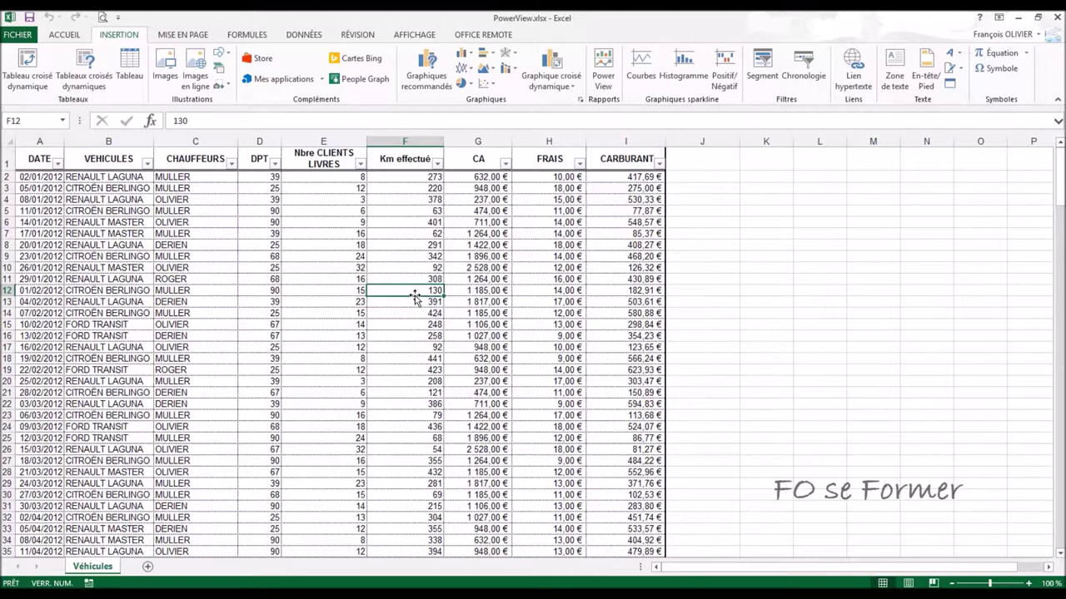
{"action": "key", "text": "ctrl+a"}
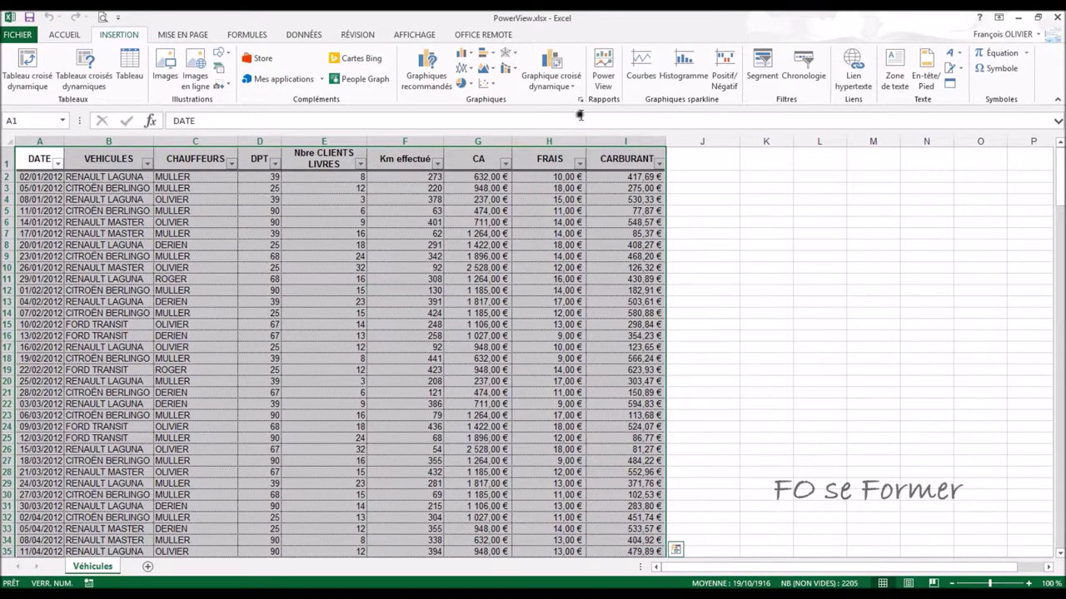
{"action": "left_click", "coordinate": [603, 67]}
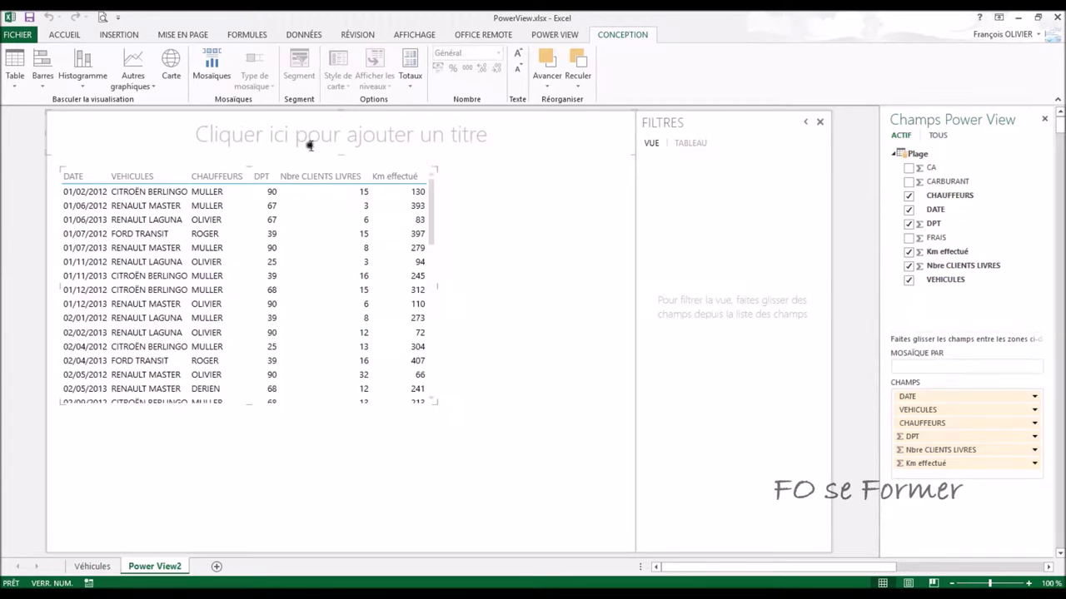
Enter 'PowerView' as the report title, then delete it to leave the title empty
{"action": "left_click", "coordinate": [333, 129]}
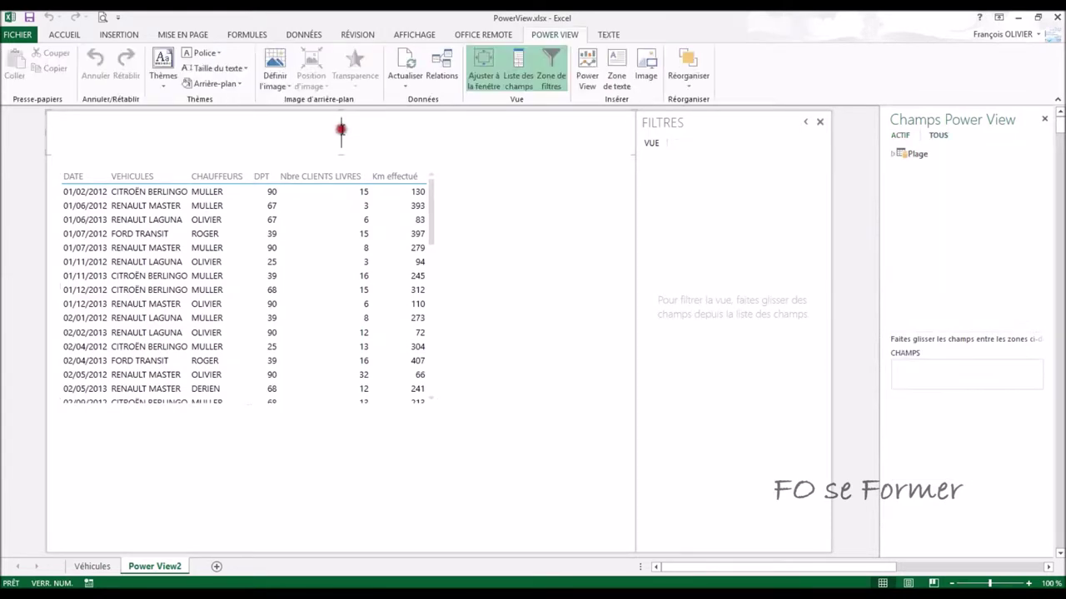
{"action": "type", "text": "PowerView"}
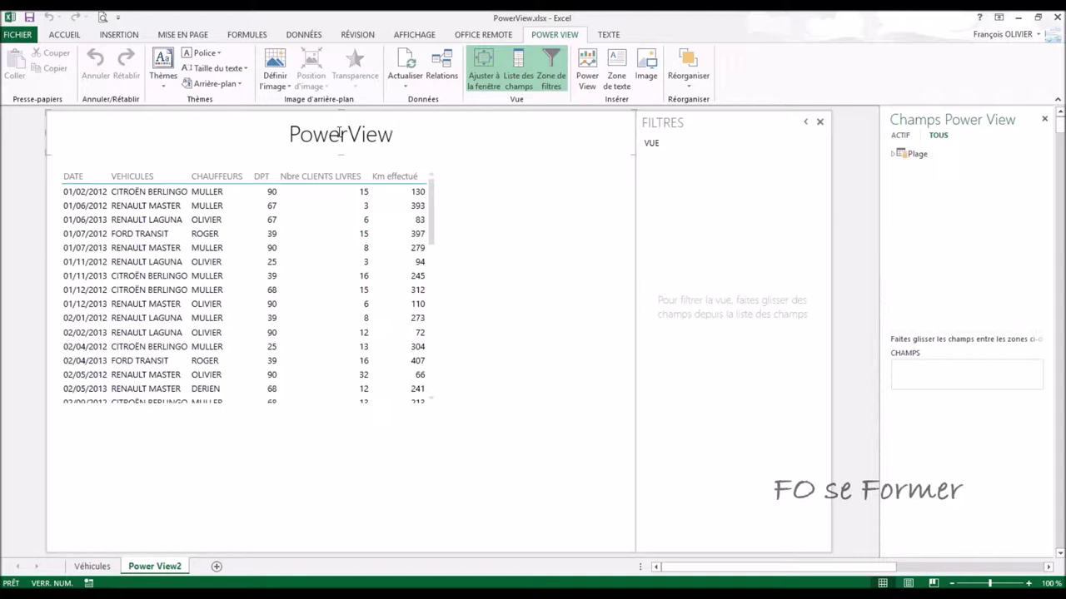
{"action": "left_click", "coordinate": [459, 178]}
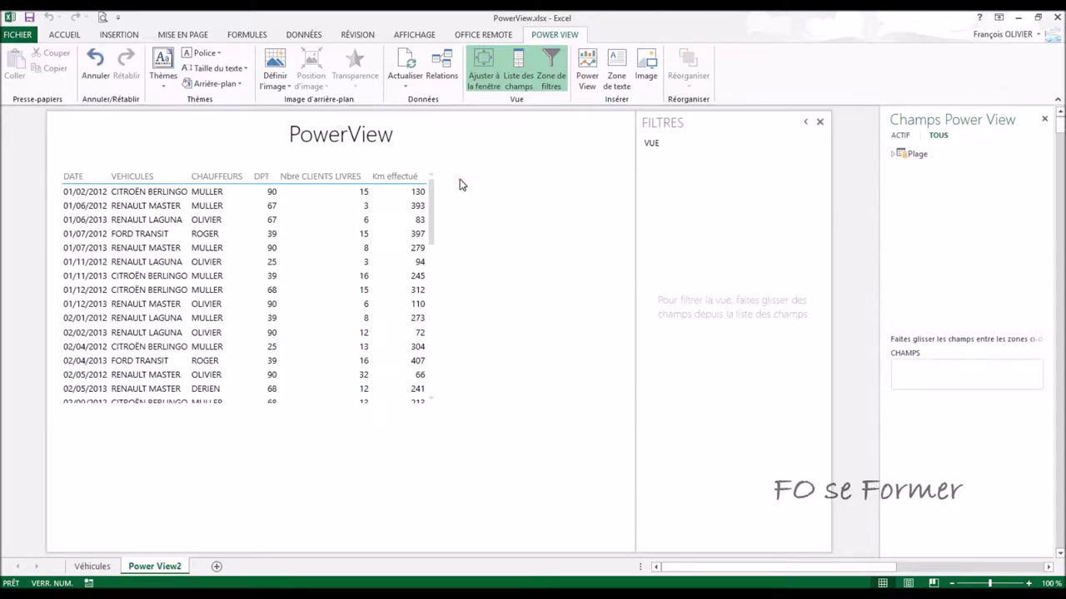
{"action": "left_click", "coordinate": [418, 159]}
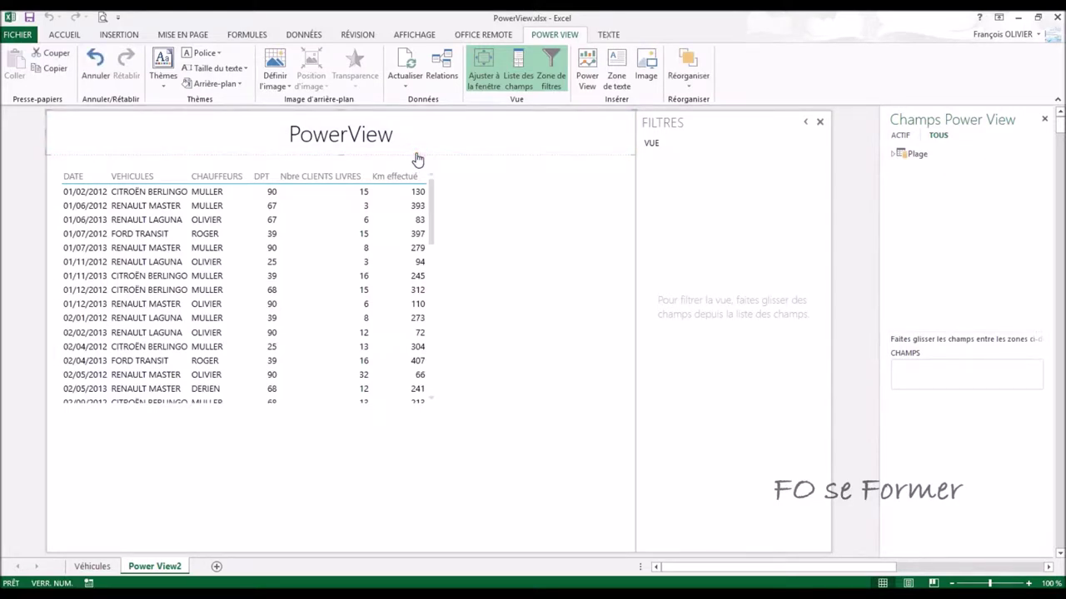
{"action": "key", "text": "Delete"}
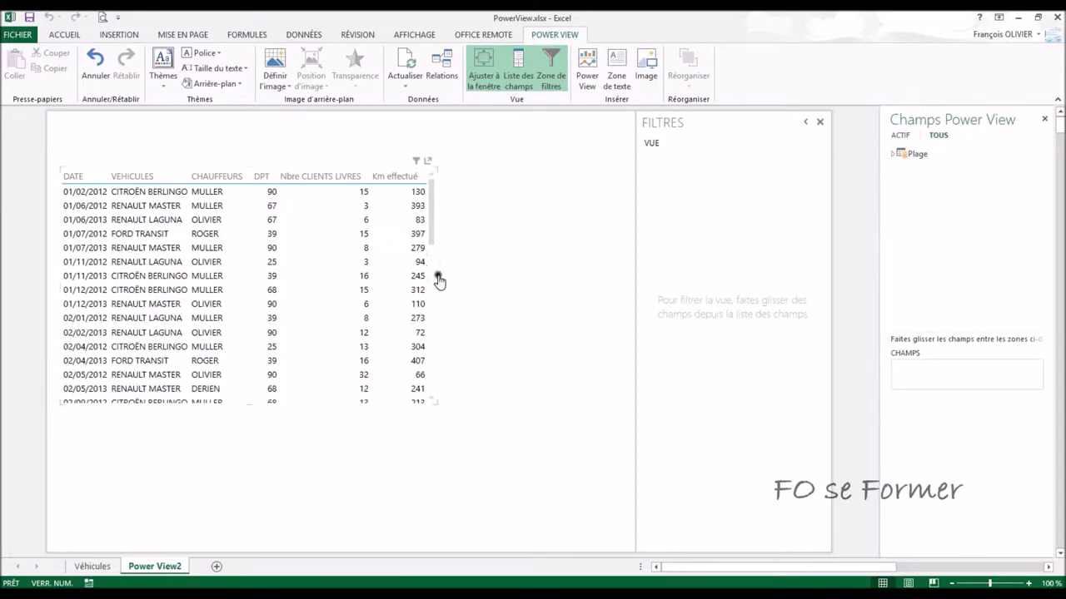
{"action": "left_click", "coordinate": [354, 275]}
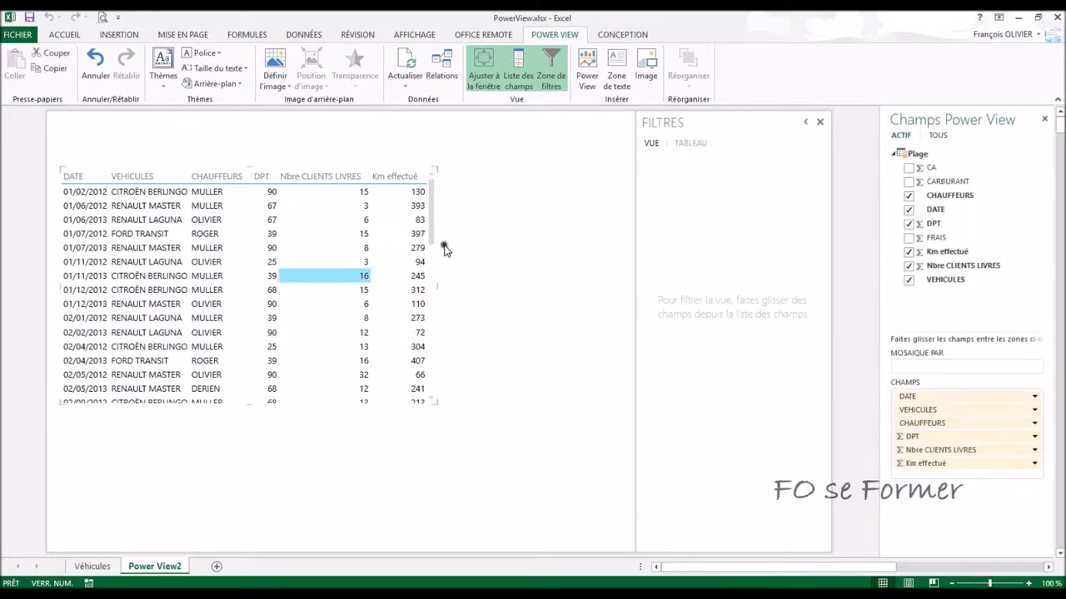
Move the vehicle table to the top-left, stretch it down for more rows, and collapse the filters pane
{"action": "mouse_move", "coordinate": [437, 293]}
{"action": "left_mouse_down"}
{"action": "mouse_move", "coordinate": [414, 252]}
{"action": "mouse_move", "coordinate": [436, 272]}
{"action": "left_mouse_up"}
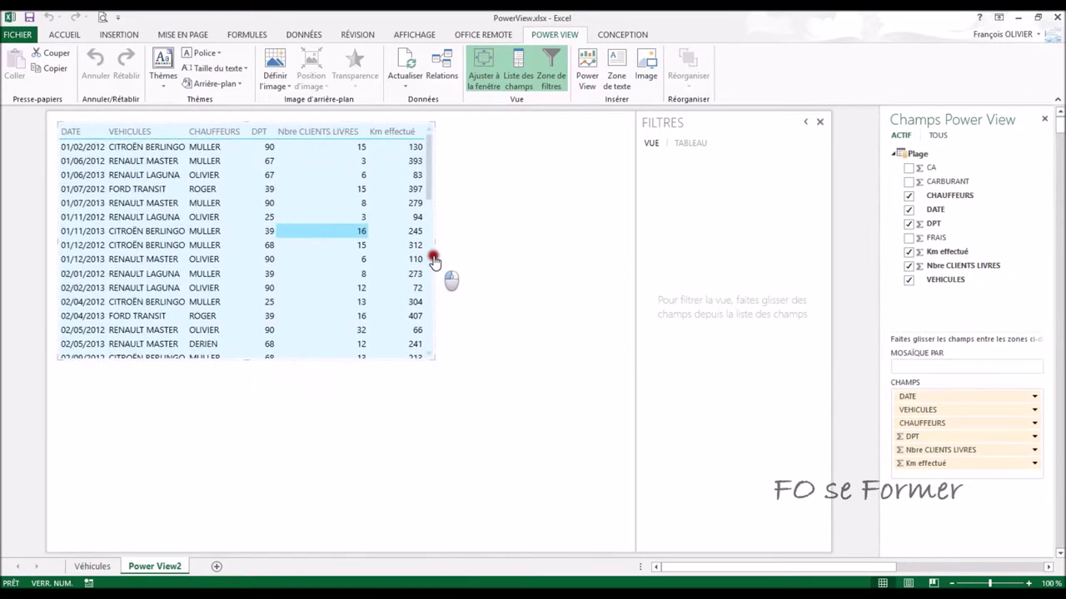
{"action": "left_click_drag", "start_coordinate": [436, 271], "coordinate": [436, 268]}
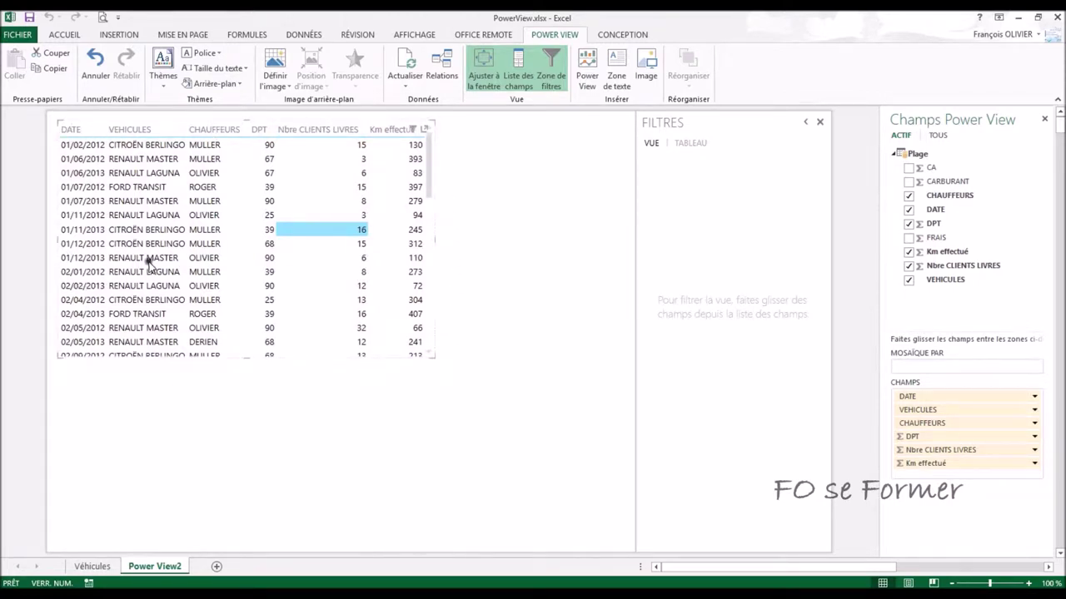
{"action": "left_click_drag", "start_coordinate": [433, 358], "coordinate": [443, 525]}
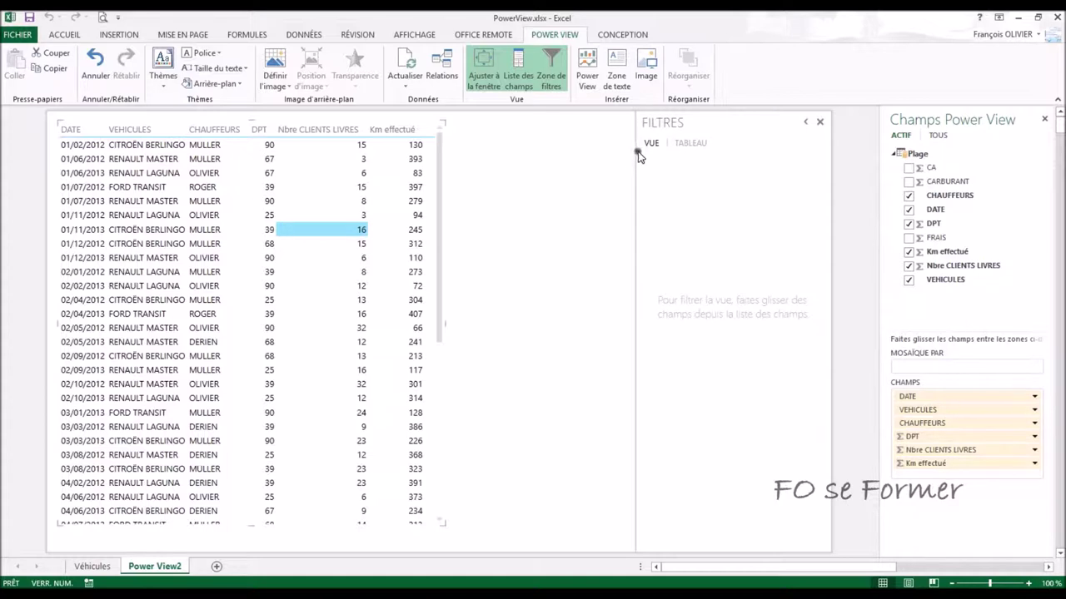
{"action": "left_click", "coordinate": [806, 124]}
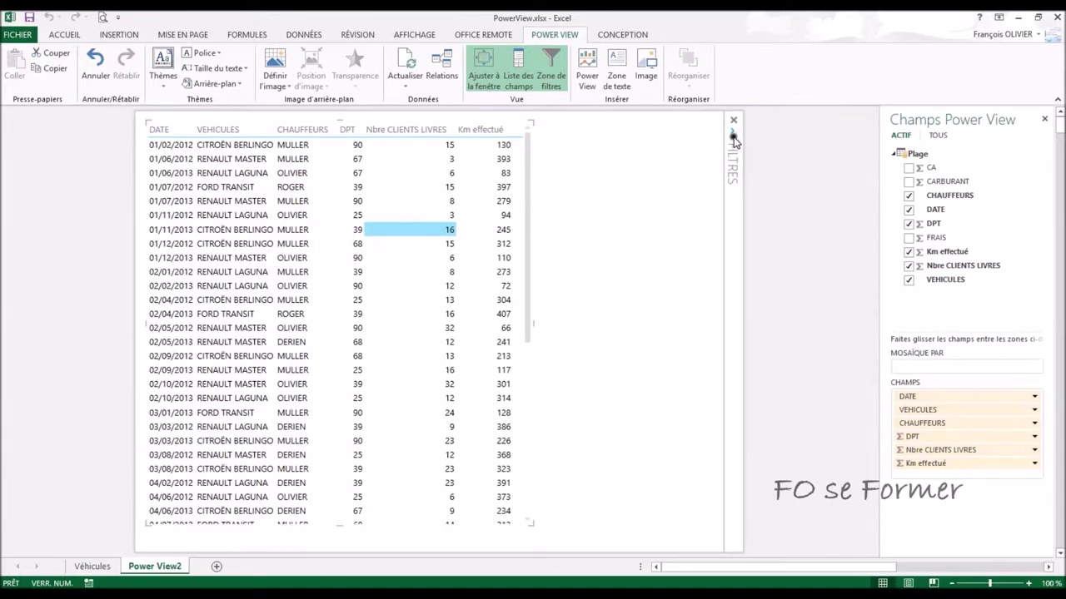
Toggle the filters area on and off, leaving it hidden, then switch to the Véhicules sheet
{"action": "left_click", "coordinate": [731, 134]}
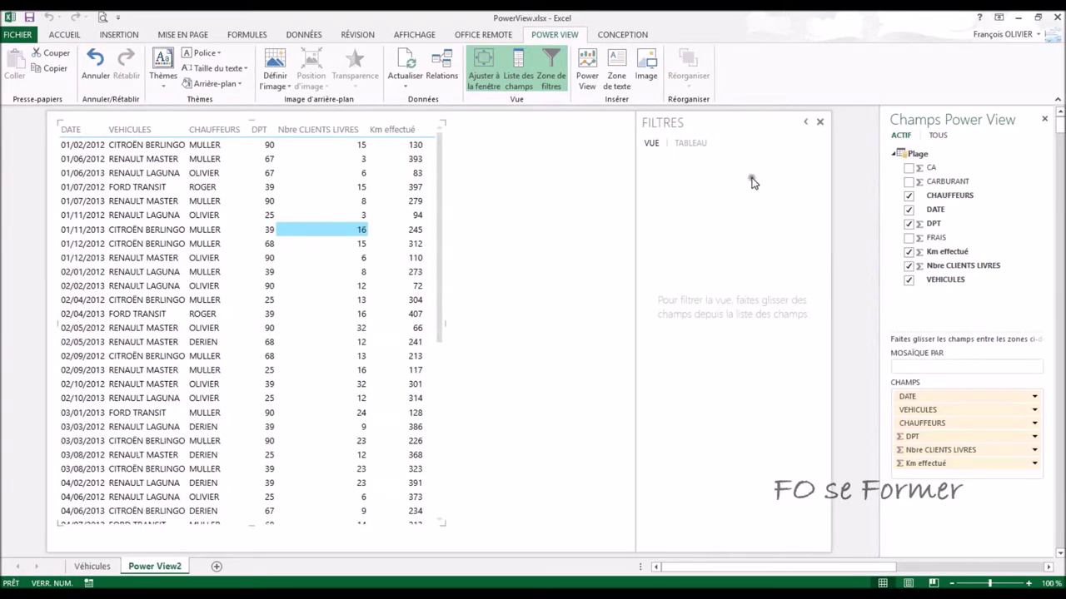
{"action": "left_click", "coordinate": [821, 124]}
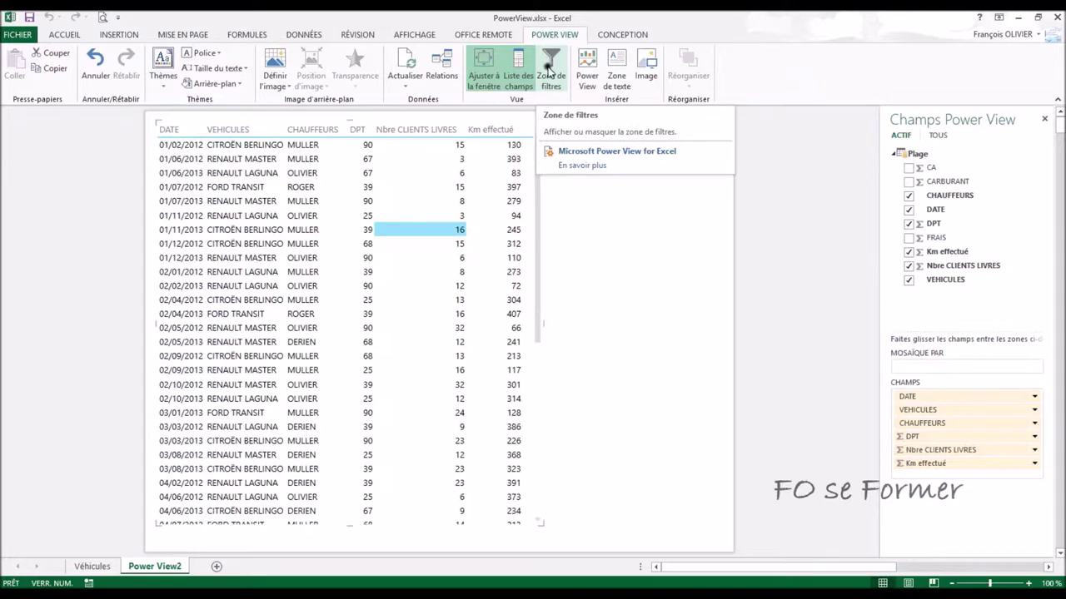
{"action": "left_click", "coordinate": [555, 90]}
{"action": "left_click", "coordinate": [556, 90]}
{"action": "left_click", "coordinate": [555, 90]}
{"action": "left_click", "coordinate": [556, 90]}
{"action": "left_click", "coordinate": [555, 90]}
{"action": "left_click", "coordinate": [555, 90]}
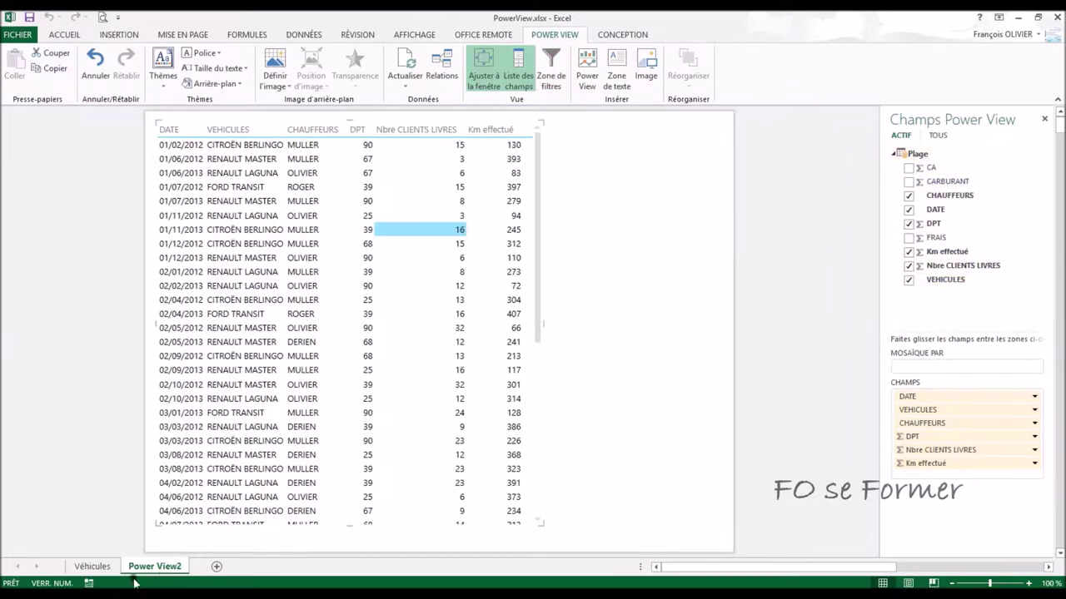
{"action": "left_click", "coordinate": [93, 568]}
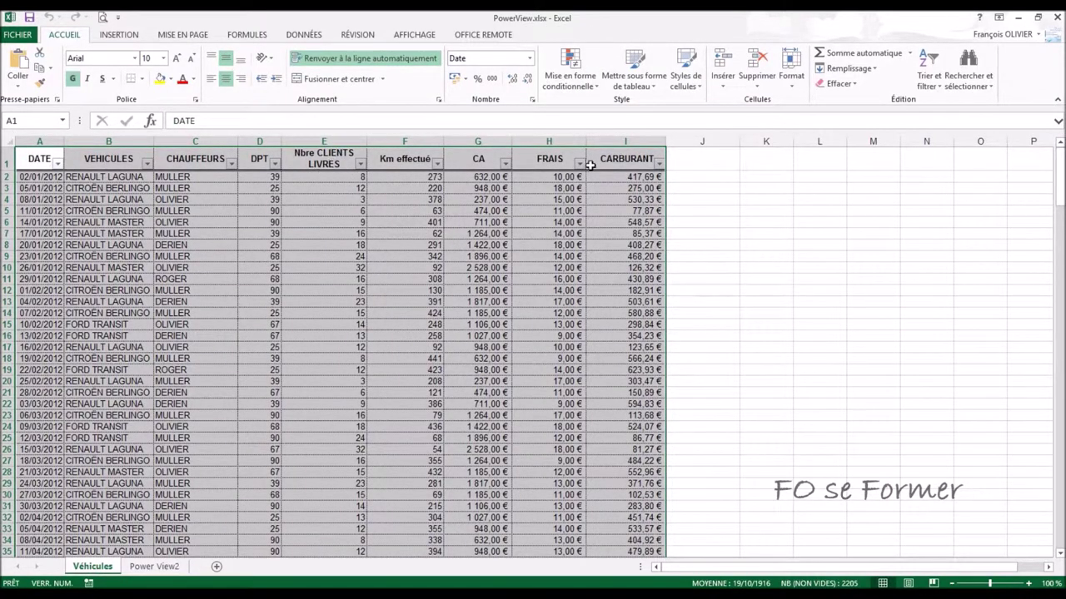
Return to the Power View2 sheet holding the vehicle table report
{"action": "left_click", "coordinate": [154, 567]}
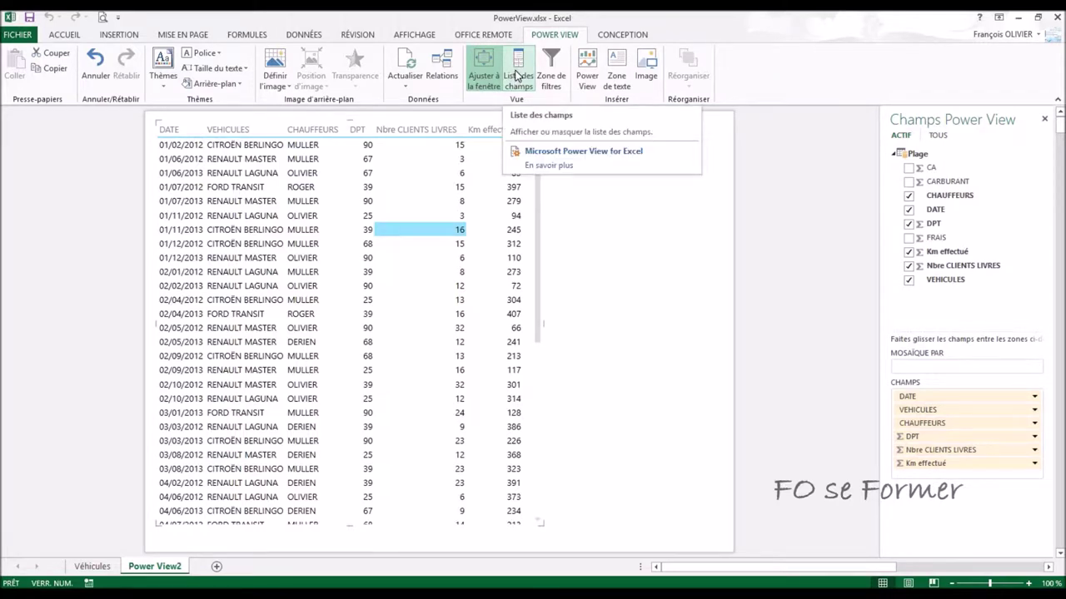
{"action": "left_click", "coordinate": [517, 75]}
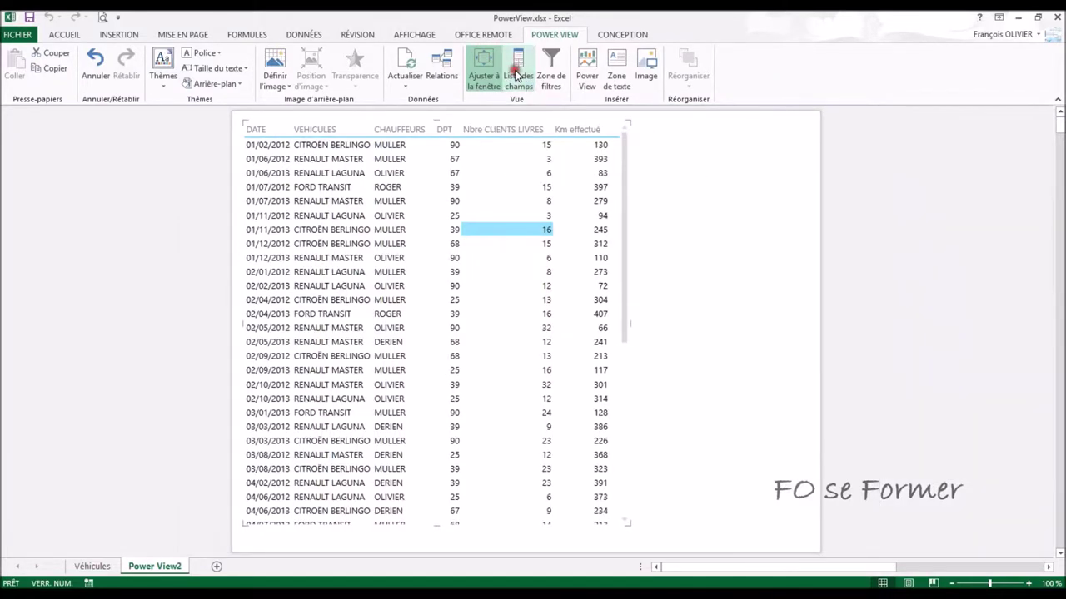
{"action": "left_click", "coordinate": [517, 75]}
{"action": "left_click", "coordinate": [517, 75]}
{"action": "left_click", "coordinate": [517, 75]}
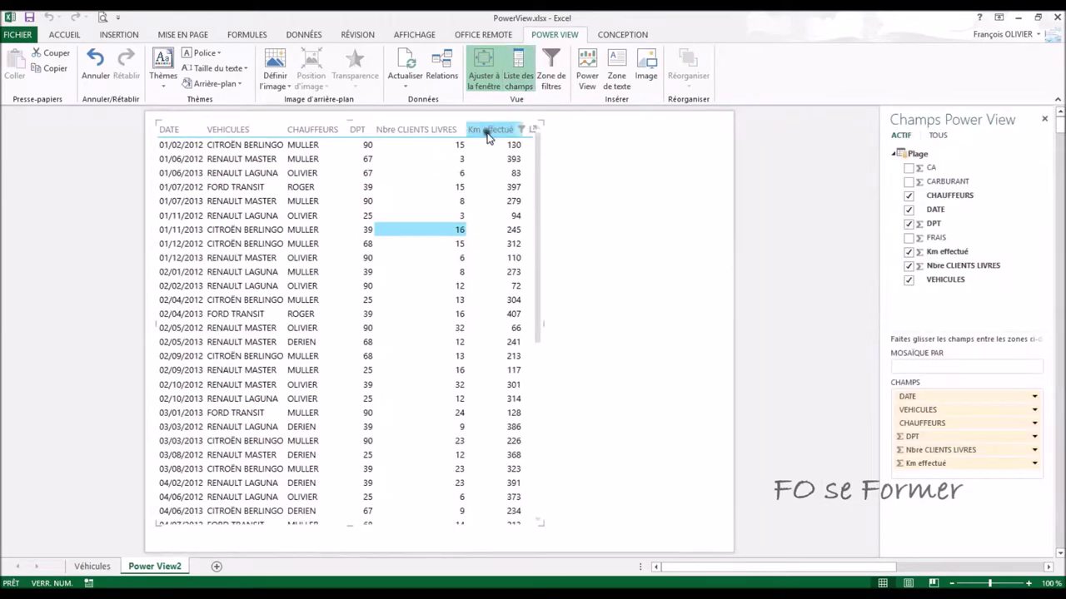
{"action": "left_click", "coordinate": [482, 71]}
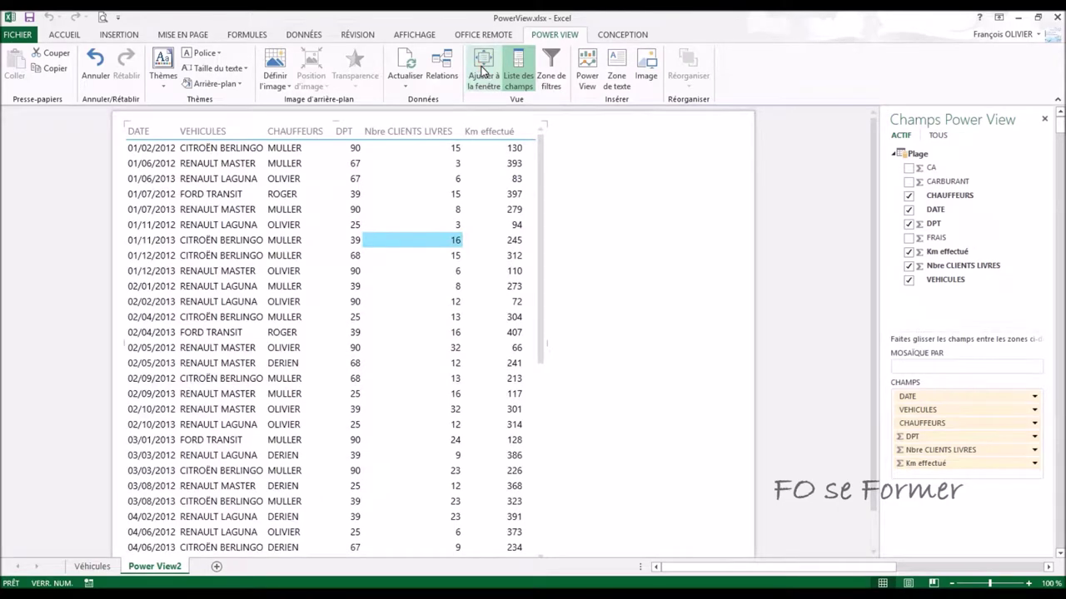
{"action": "left_click", "coordinate": [482, 71]}
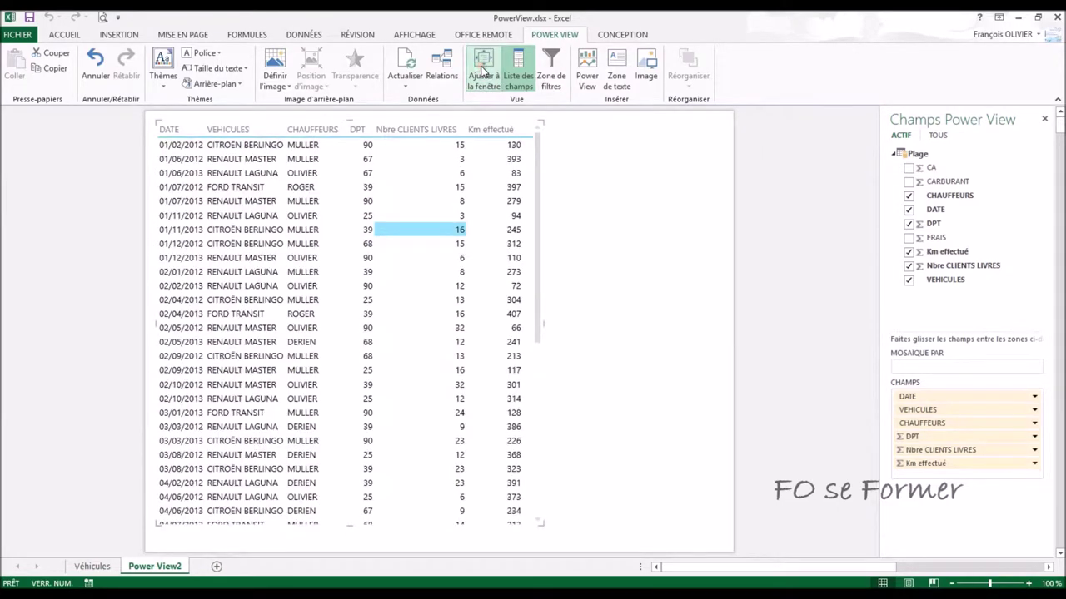
{"action": "left_click", "coordinate": [482, 72]}
{"action": "left_click", "coordinate": [482, 72]}
{"action": "left_click", "coordinate": [482, 71]}
{"action": "left_click", "coordinate": [482, 72]}
{"action": "left_click", "coordinate": [482, 72]}
{"action": "left_click", "coordinate": [482, 71]}
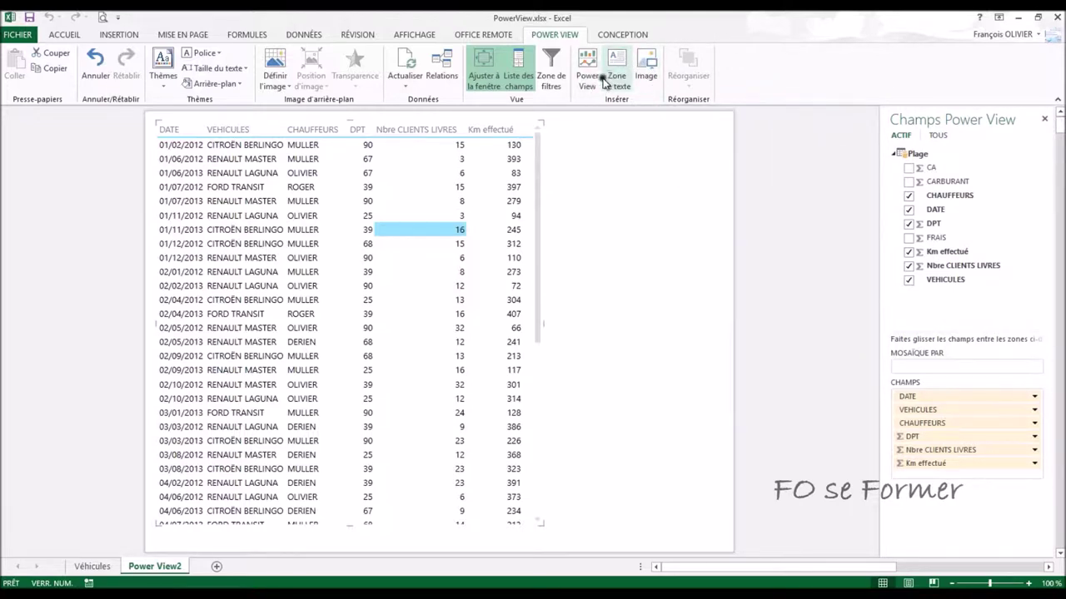
{"action": "left_click", "coordinate": [276, 83]}
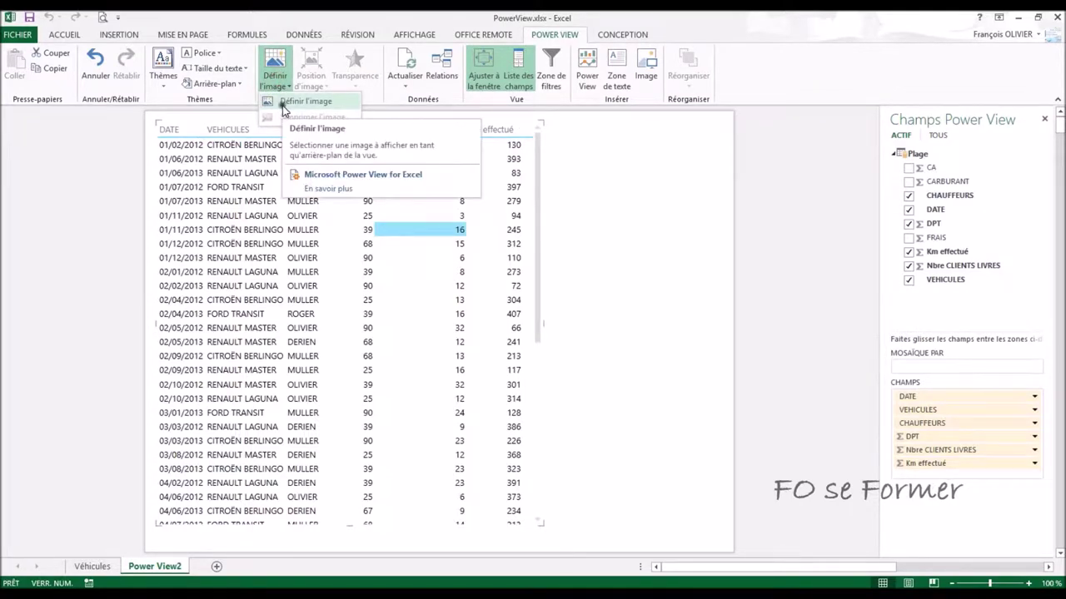
Browse the report fonts and set the text size to 150%, then back to 100%
{"action": "left_click", "coordinate": [282, 18]}
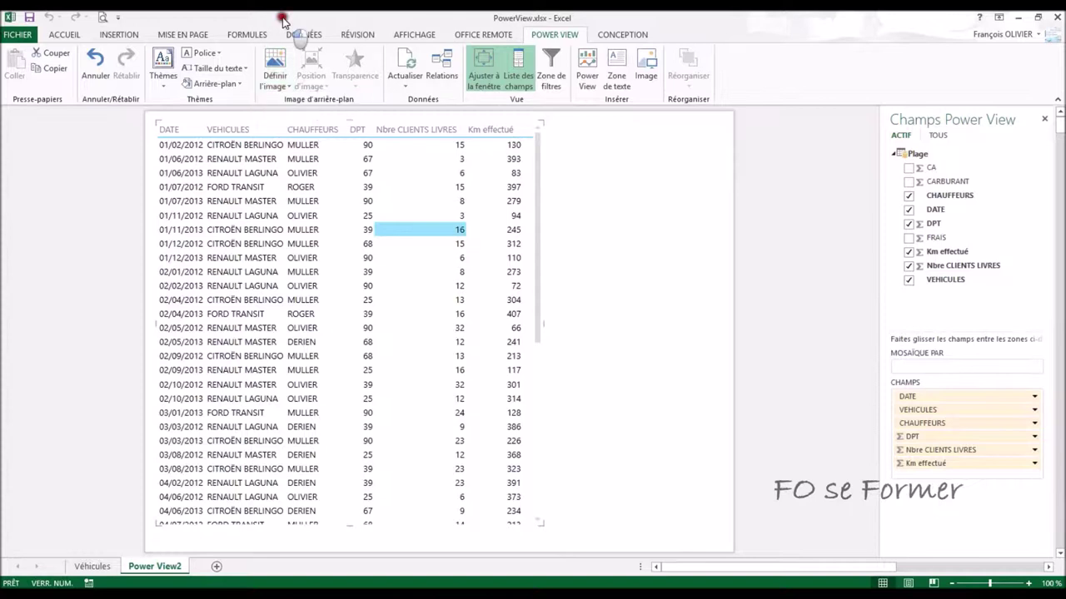
{"action": "left_click", "coordinate": [219, 54]}
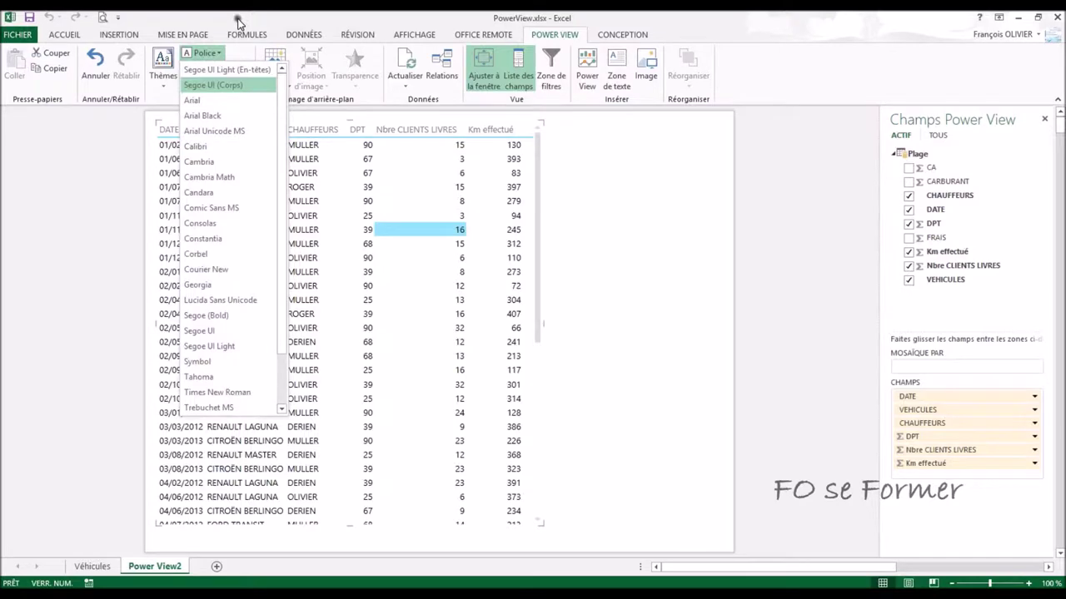
{"action": "left_click", "coordinate": [237, 21]}
{"action": "left_click", "coordinate": [241, 69]}
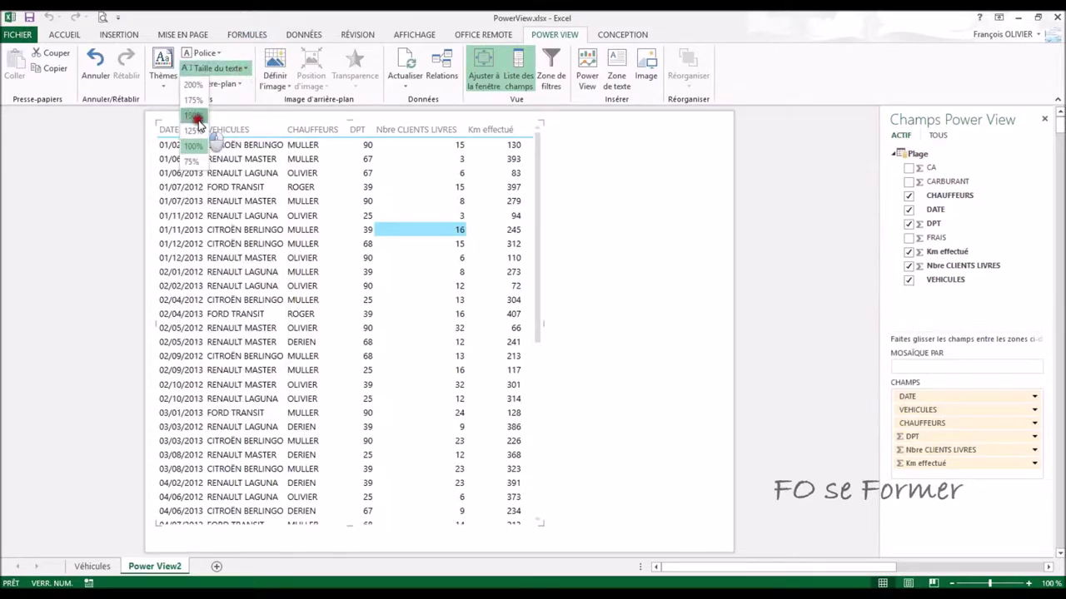
{"action": "left_click", "coordinate": [196, 116]}
{"action": "left_click", "coordinate": [229, 68]}
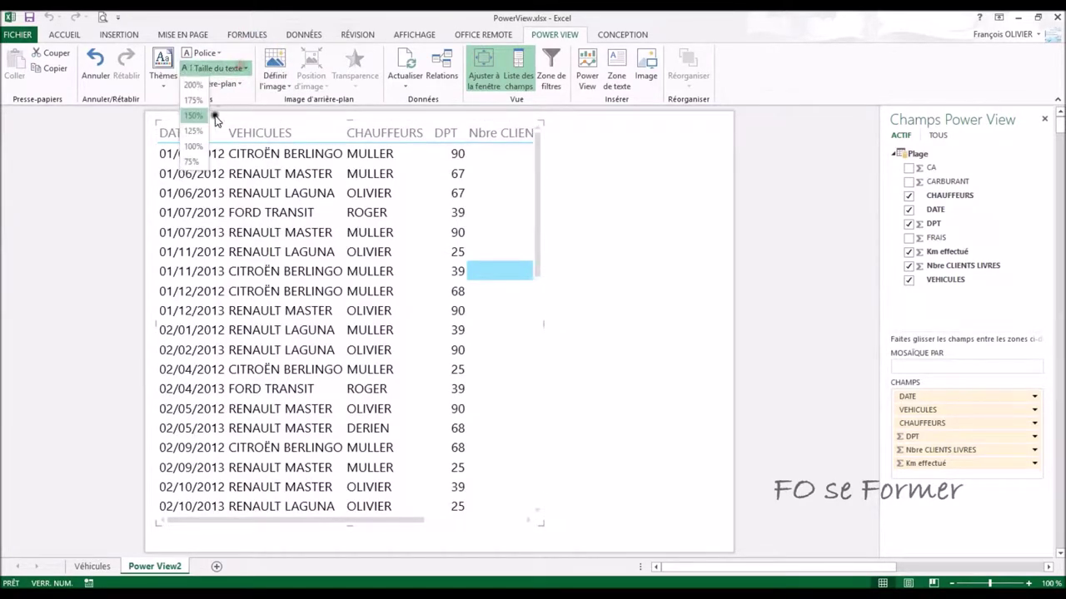
{"action": "left_click", "coordinate": [194, 146]}
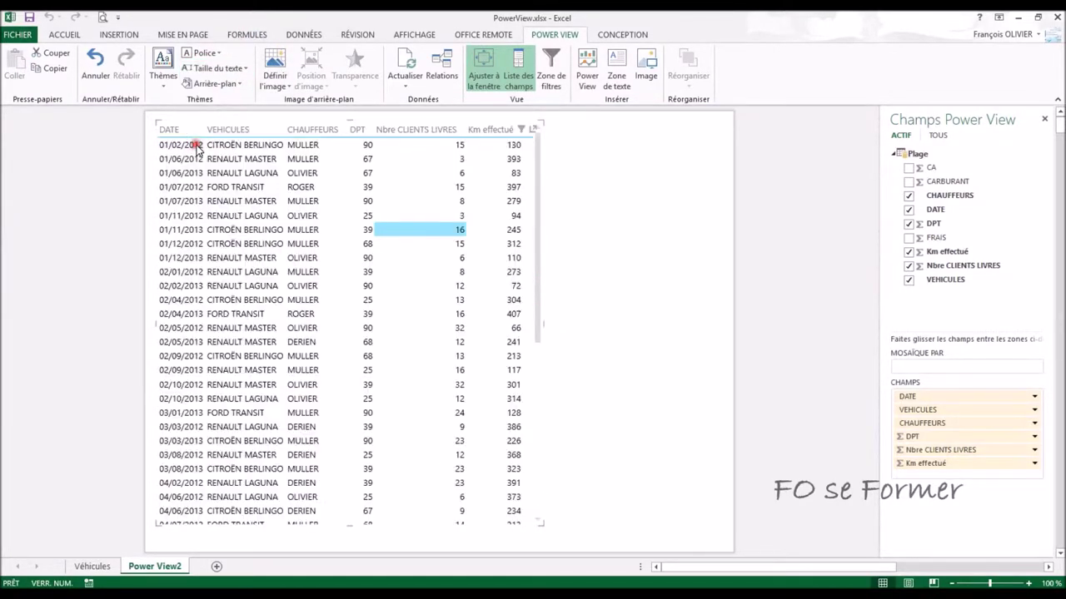
Apply a grey gradient background to the Power View report
{"action": "left_click", "coordinate": [237, 84]}
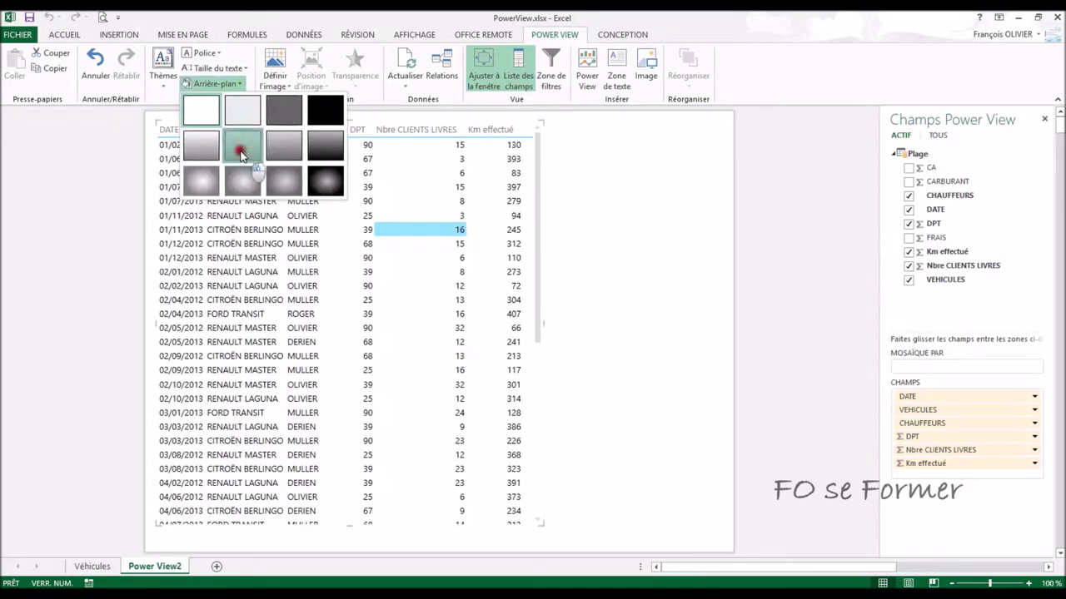
{"action": "left_click", "coordinate": [241, 152]}
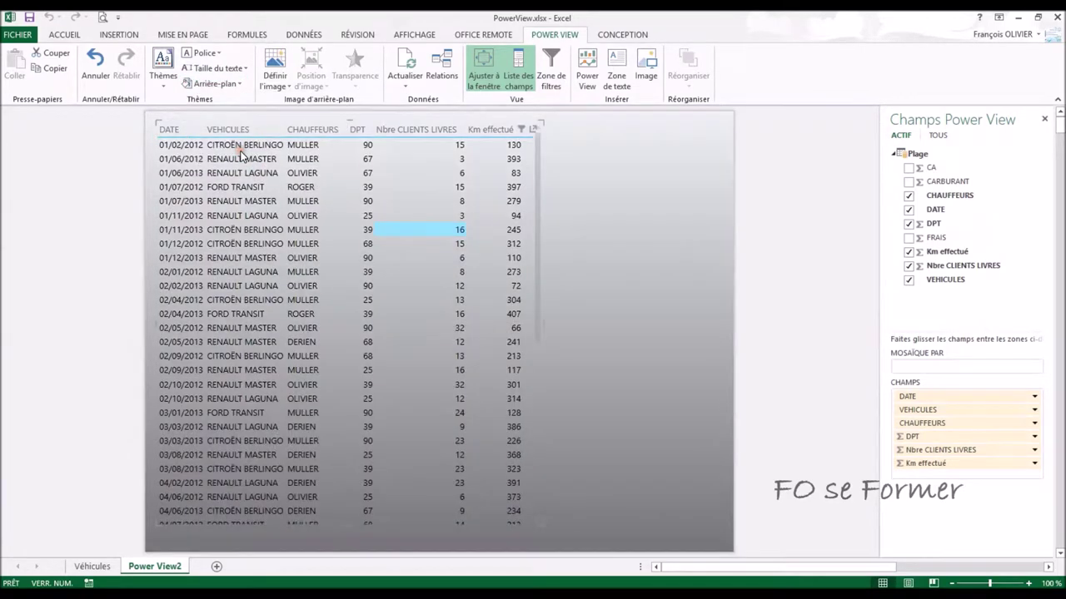
{"action": "left_click", "coordinate": [155, 90]}
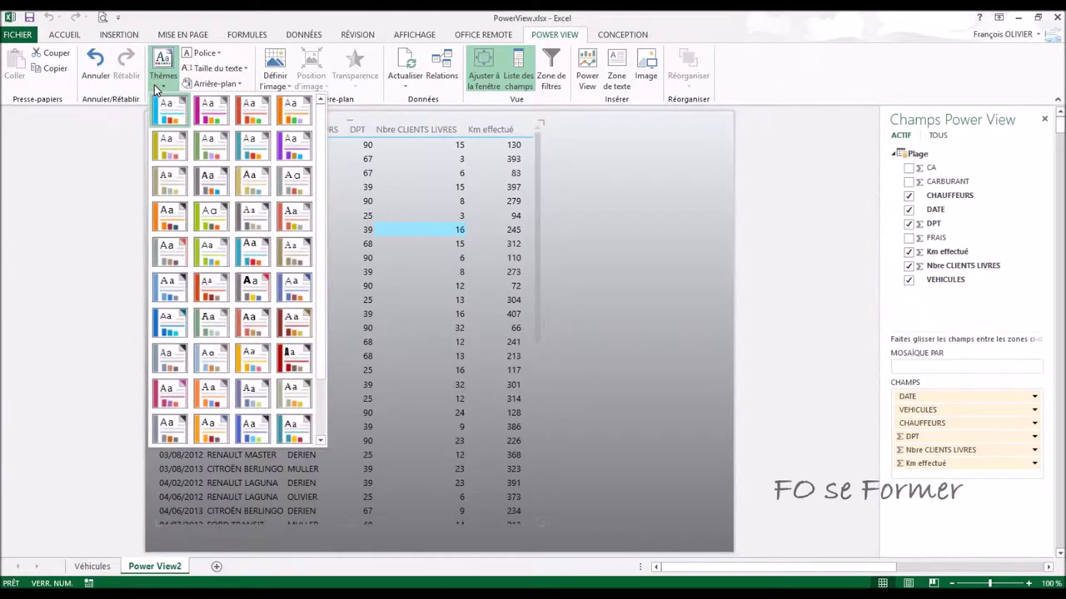
Try beige-red, grey and beige-brown themes, then settle on the blue-grey theme
{"action": "left_click", "coordinate": [292, 337]}
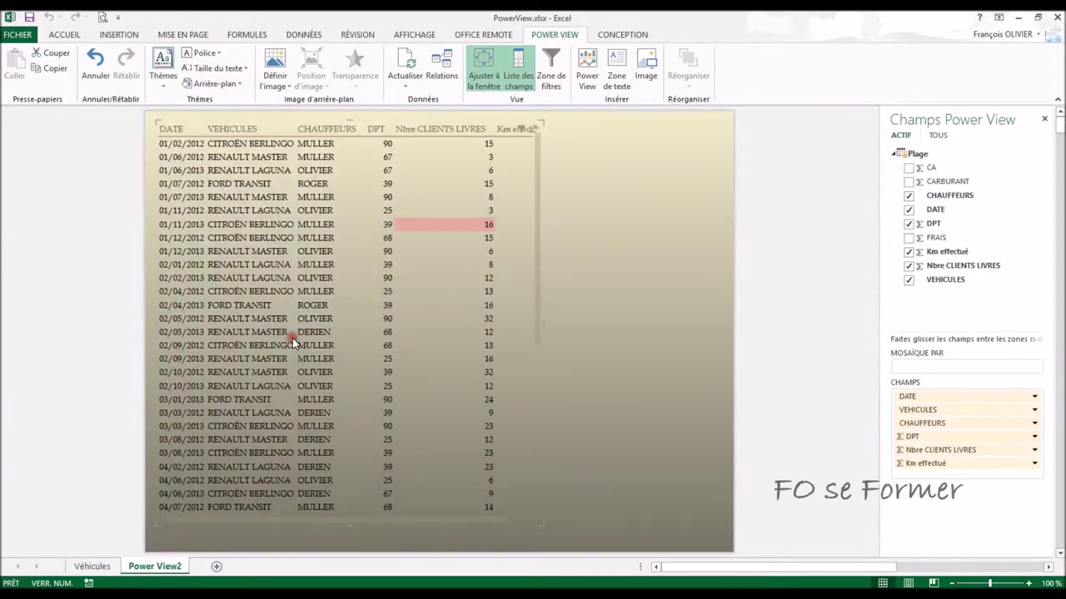
{"action": "left_click", "coordinate": [163, 67]}
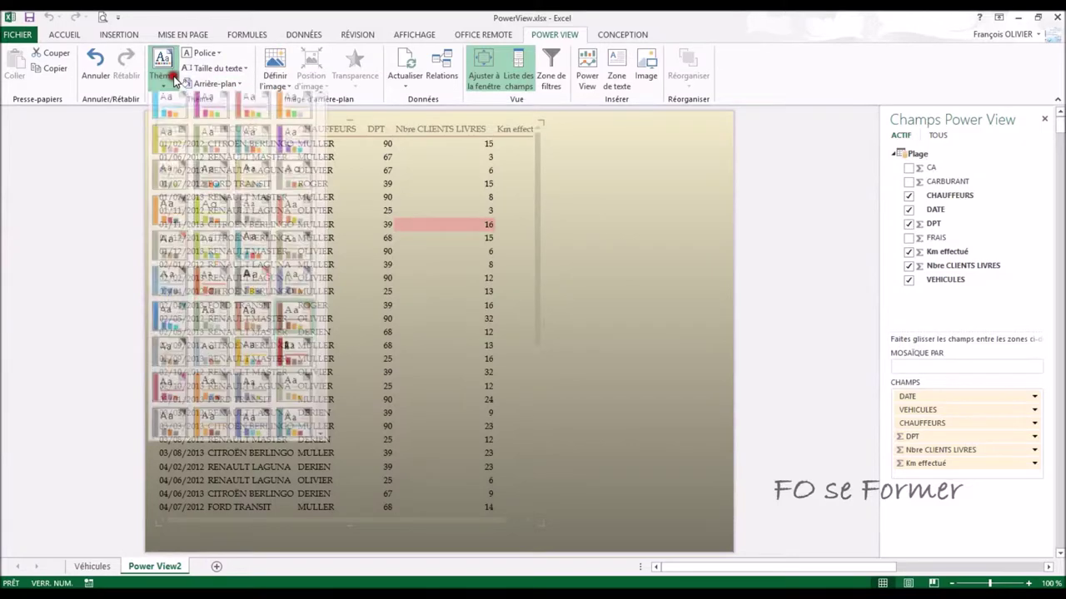
{"action": "left_click", "coordinate": [293, 364]}
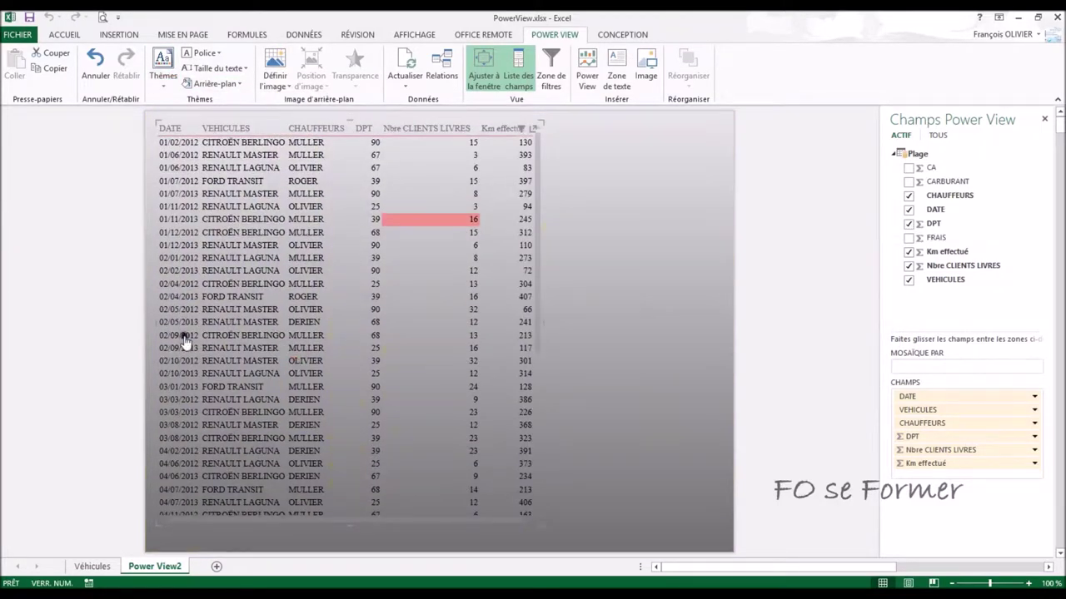
{"action": "left_click", "coordinate": [162, 71]}
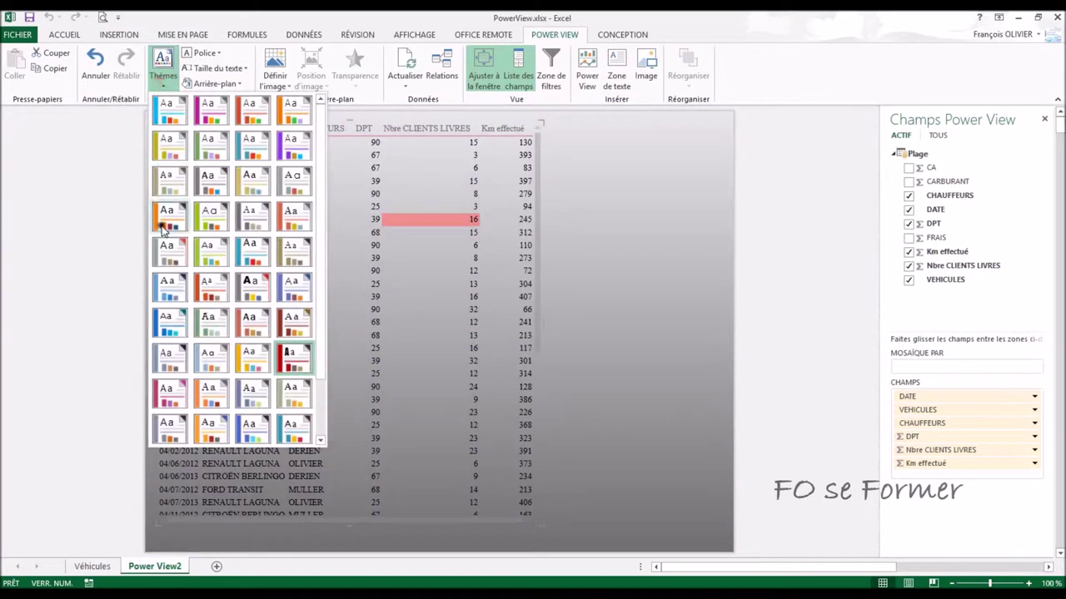
{"action": "left_click", "coordinate": [215, 364]}
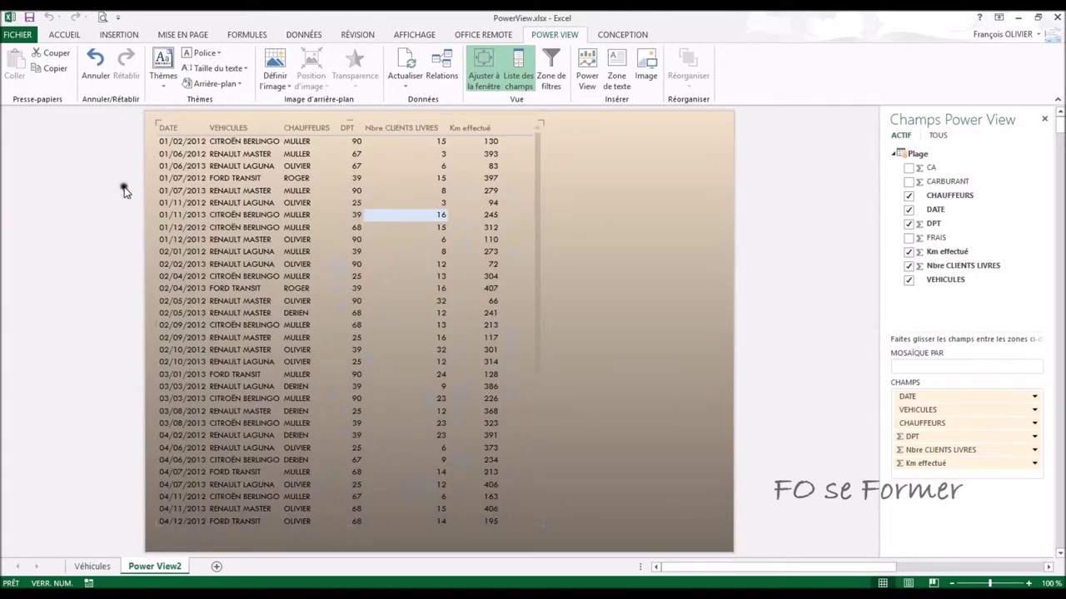
{"action": "left_click", "coordinate": [164, 80]}
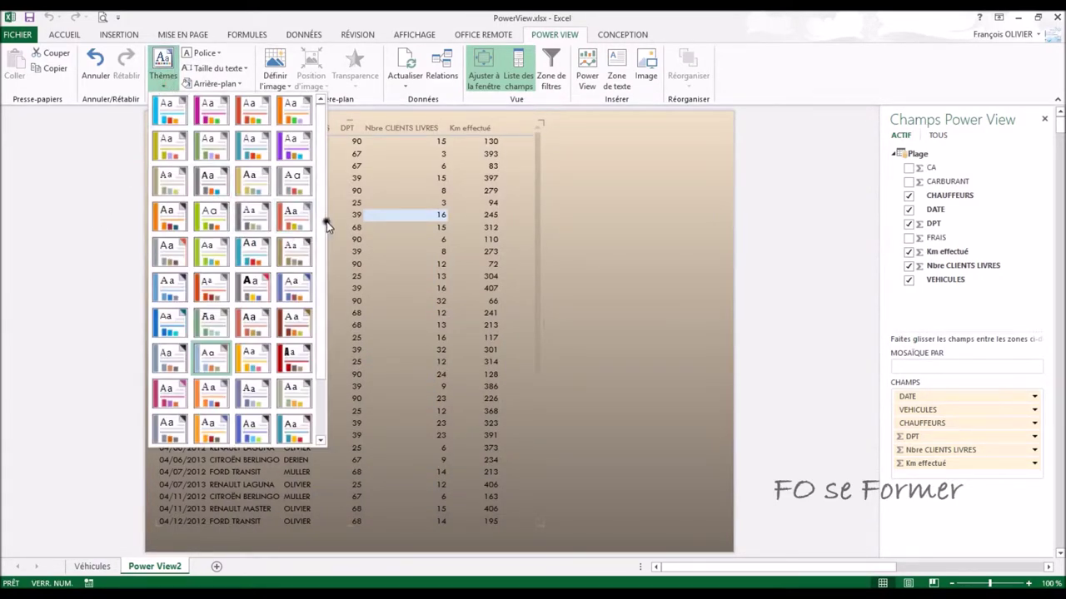
{"action": "left_click_drag", "start_coordinate": [325, 226], "coordinate": [336, 319]}
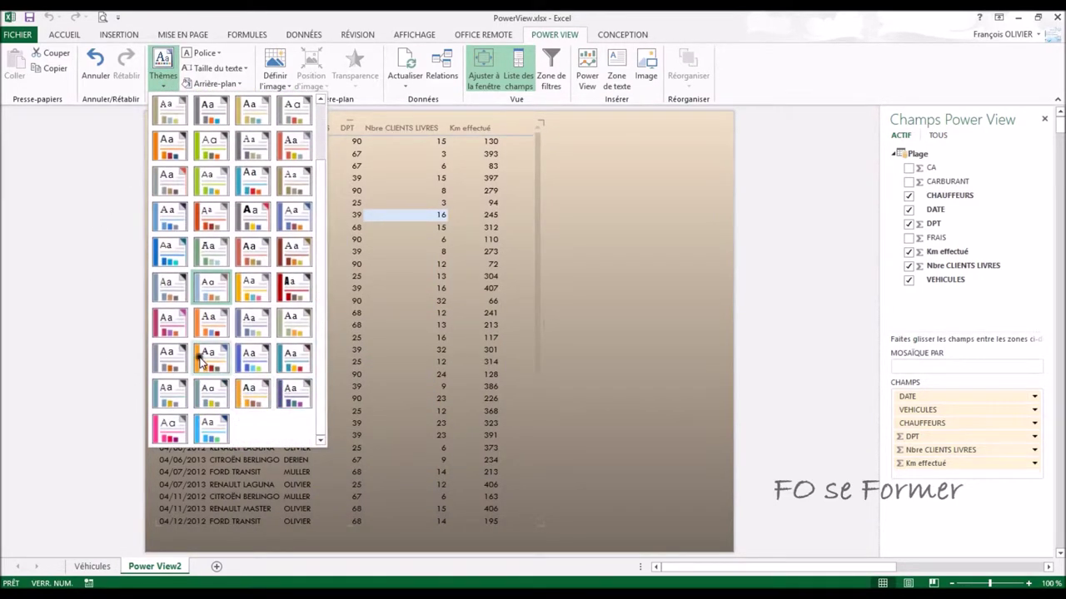
{"action": "left_click", "coordinate": [200, 361]}
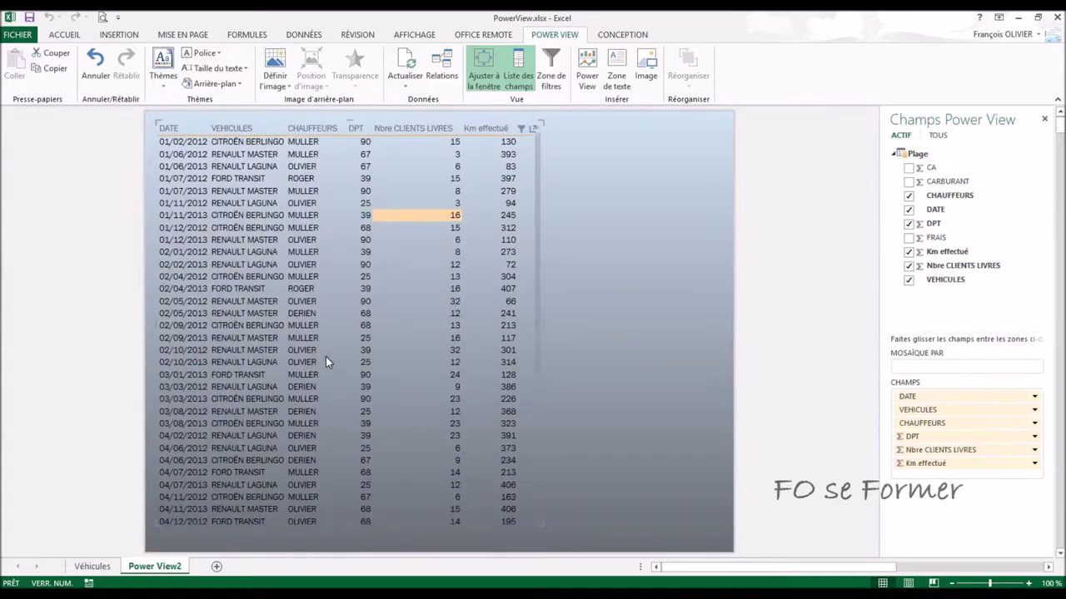
{"action": "left_click", "coordinate": [507, 228]}
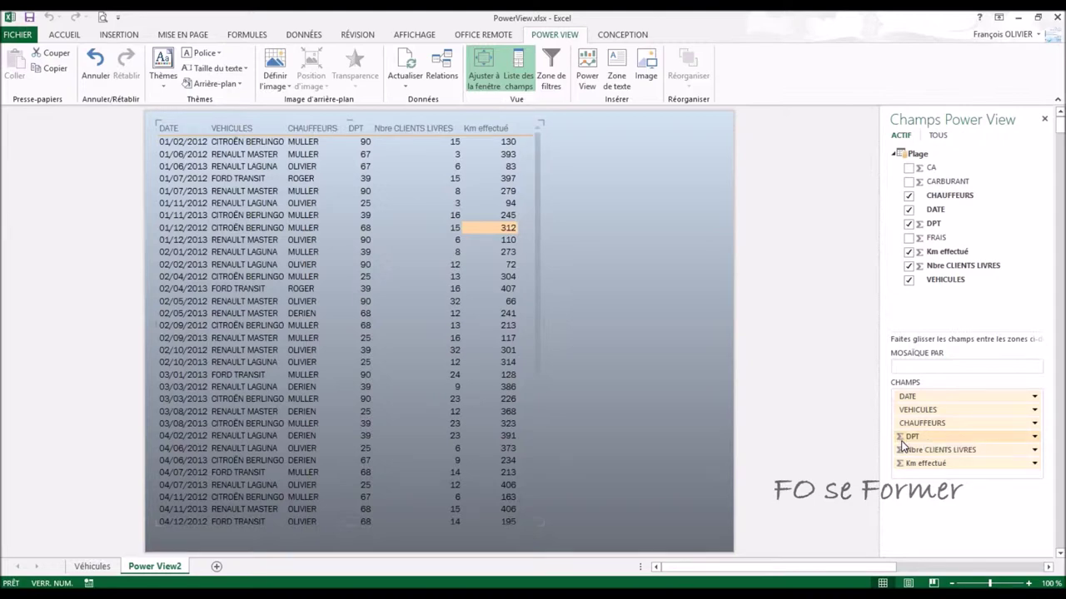
Scroll the table to its Total row showing 3531 clients delivered and 62320 km
{"action": "scroll", "coordinate": [433, 344], "scroll_direction": "down", "scroll_amount": 6}
{"action": "scroll", "coordinate": [433, 339], "scroll_direction": "down", "scroll_amount": 10}
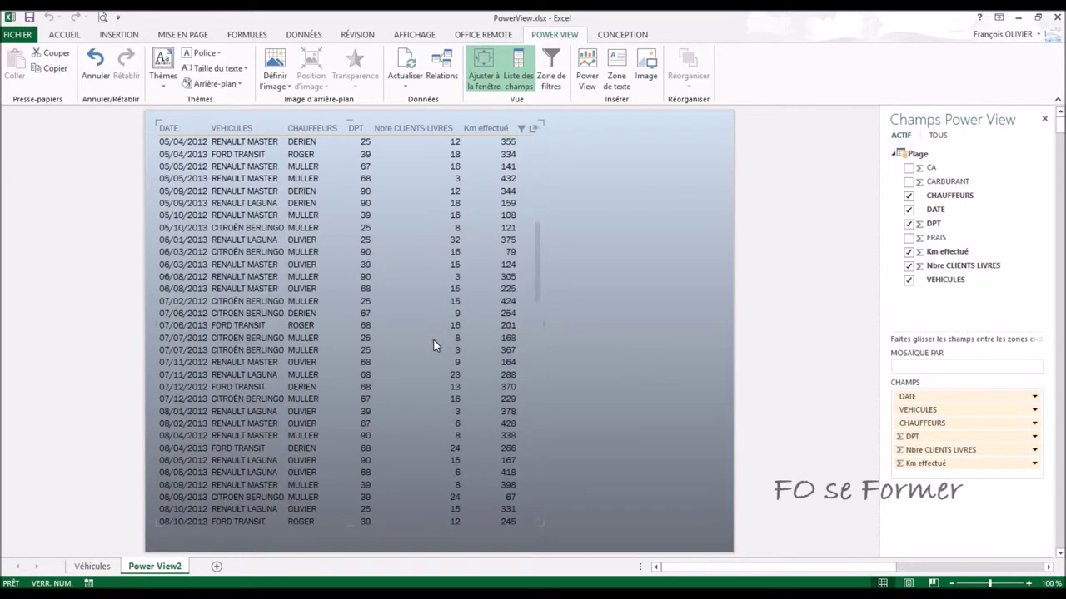
{"action": "scroll", "coordinate": [541, 383], "scroll_direction": "down", "scroll_amount": 7}
{"action": "scroll", "coordinate": [541, 497], "scroll_direction": "down", "scroll_amount": 7}
{"action": "scroll", "coordinate": [537, 443], "scroll_direction": "down", "scroll_amount": 6}
{"action": "scroll", "coordinate": [528, 402], "scroll_direction": "down", "scroll_amount": 5}
{"action": "scroll", "coordinate": [528, 408], "scroll_direction": "down", "scroll_amount": 6}
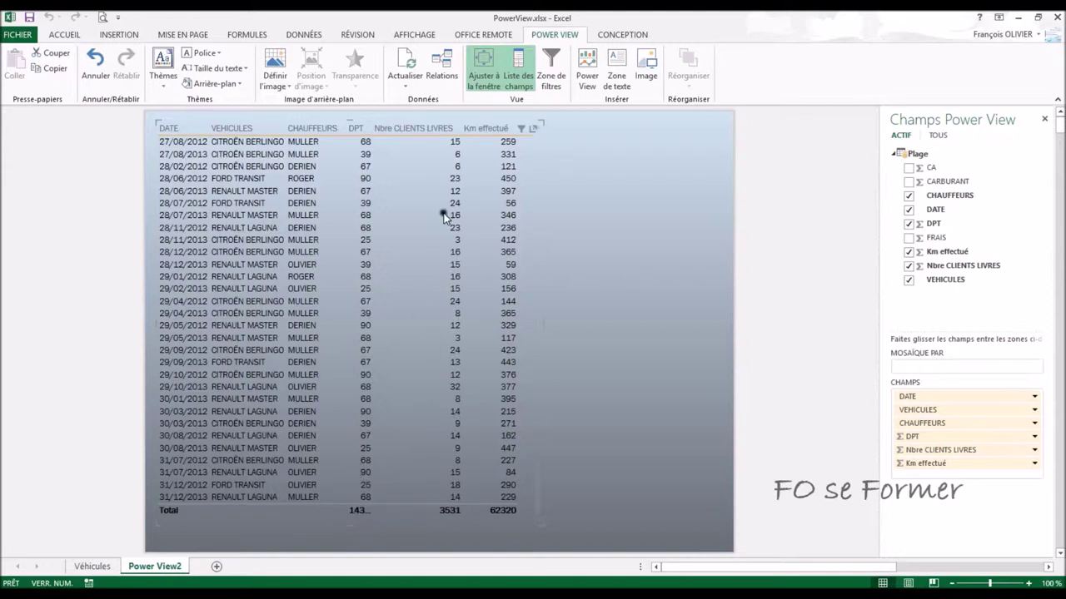
Sort the table by DPT ascending and widen the DPT column and the table
{"action": "left_click", "coordinate": [362, 129]}
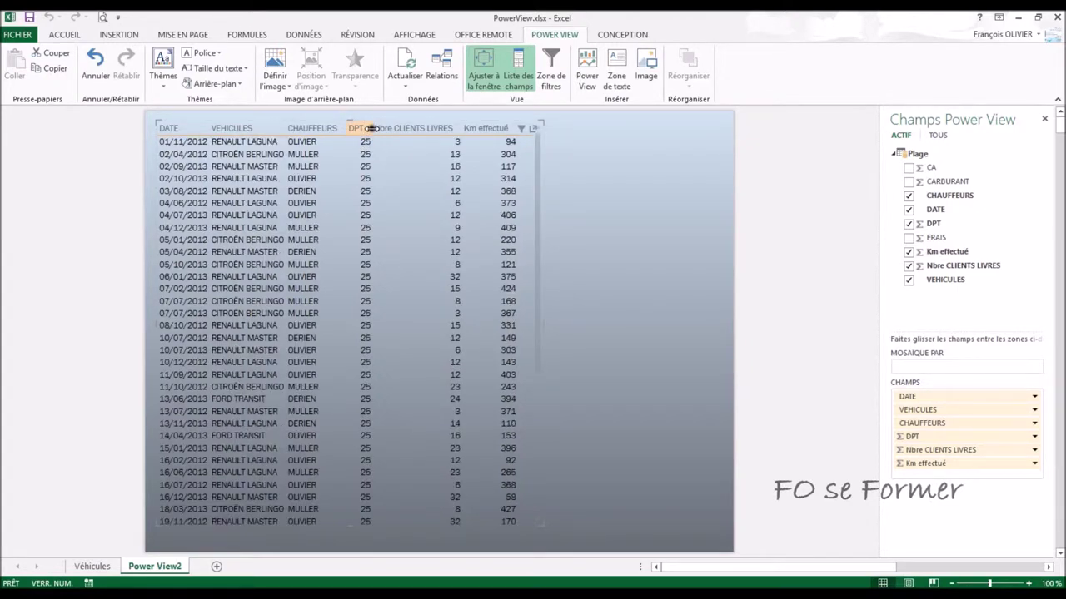
{"action": "left_click_drag", "start_coordinate": [369, 128], "coordinate": [386, 130]}
{"action": "left_click_drag", "start_coordinate": [386, 131], "coordinate": [387, 130]}
{"action": "left_click_drag", "start_coordinate": [543, 323], "coordinate": [566, 319]}
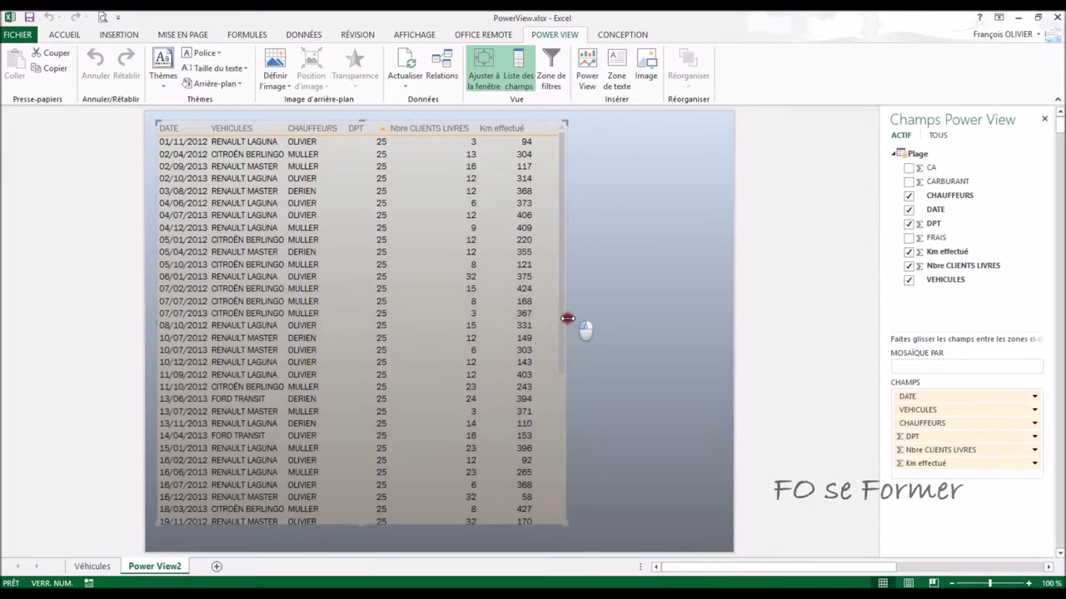
Scroll down to the Total row showing DPT 14345 and open the DPT summarisation options
{"action": "scroll", "coordinate": [566, 308], "scroll_direction": "down", "scroll_amount": 10}
{"action": "scroll", "coordinate": [554, 451], "scroll_direction": "down", "scroll_amount": 8}
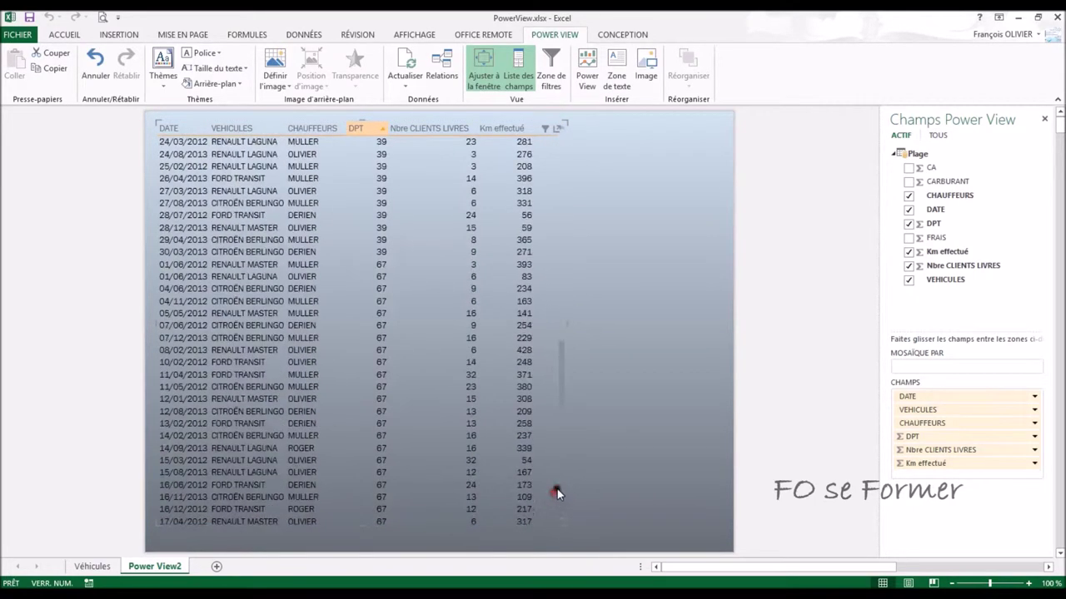
{"action": "scroll", "coordinate": [564, 380], "scroll_direction": "down", "scroll_amount": 3}
{"action": "scroll", "coordinate": [560, 402], "scroll_direction": "down", "scroll_amount": 3}
{"action": "scroll", "coordinate": [560, 497], "scroll_direction": "down", "scroll_amount": 3}
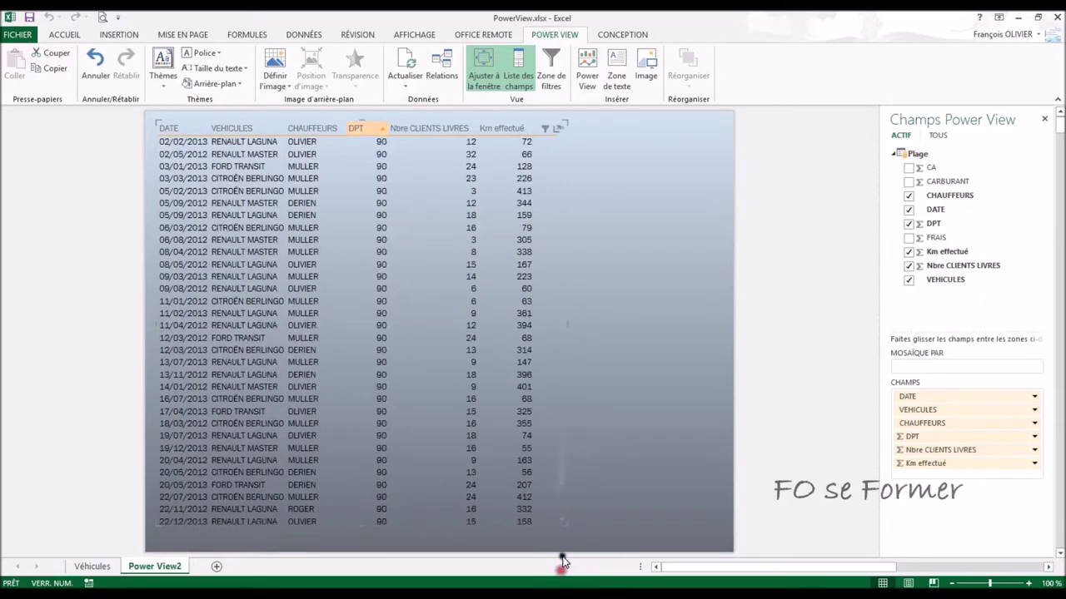
{"action": "scroll", "coordinate": [558, 457], "scroll_direction": "down", "scroll_amount": 2}
{"action": "scroll", "coordinate": [555, 517], "scroll_direction": "down", "scroll_amount": 3}
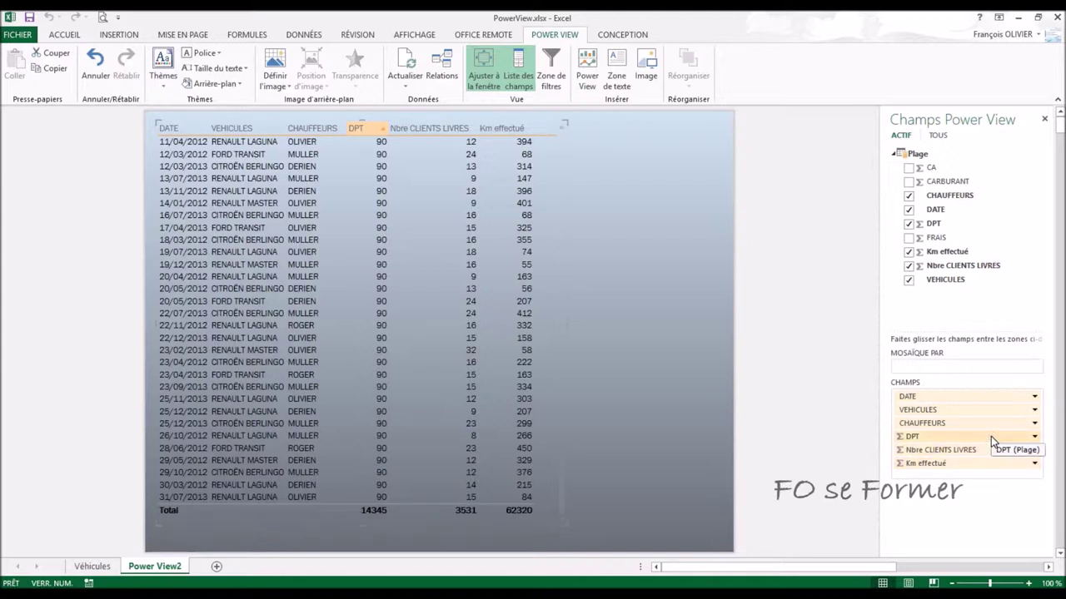
{"action": "left_click", "coordinate": [1034, 436]}
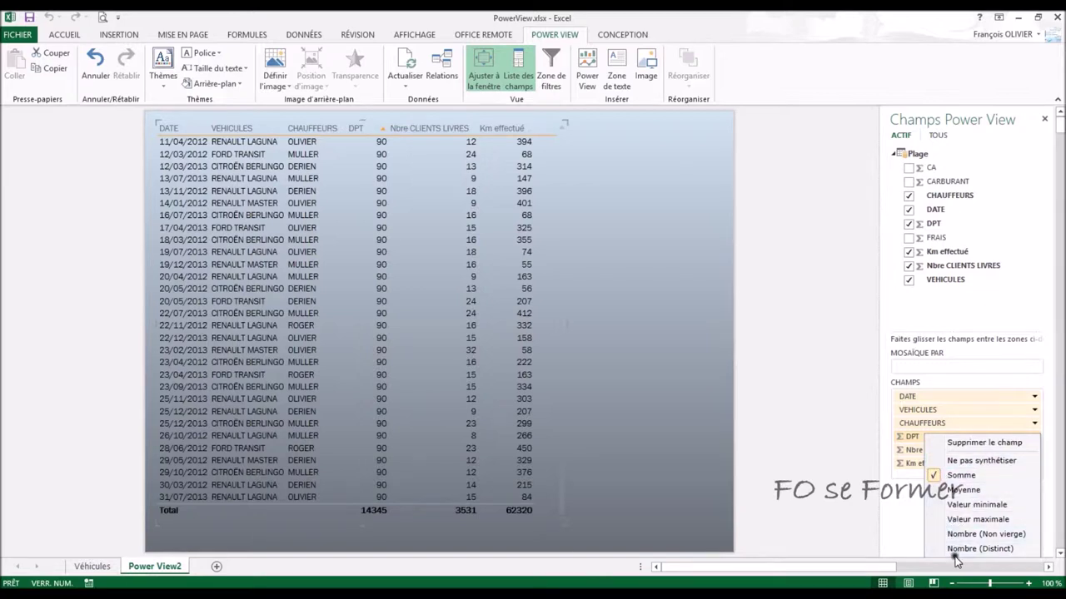
Set DPT to Ne pas synthétiser, leaving totals of 3531 clients and 62320 km, then return to the top
{"action": "left_click", "coordinate": [1004, 462]}
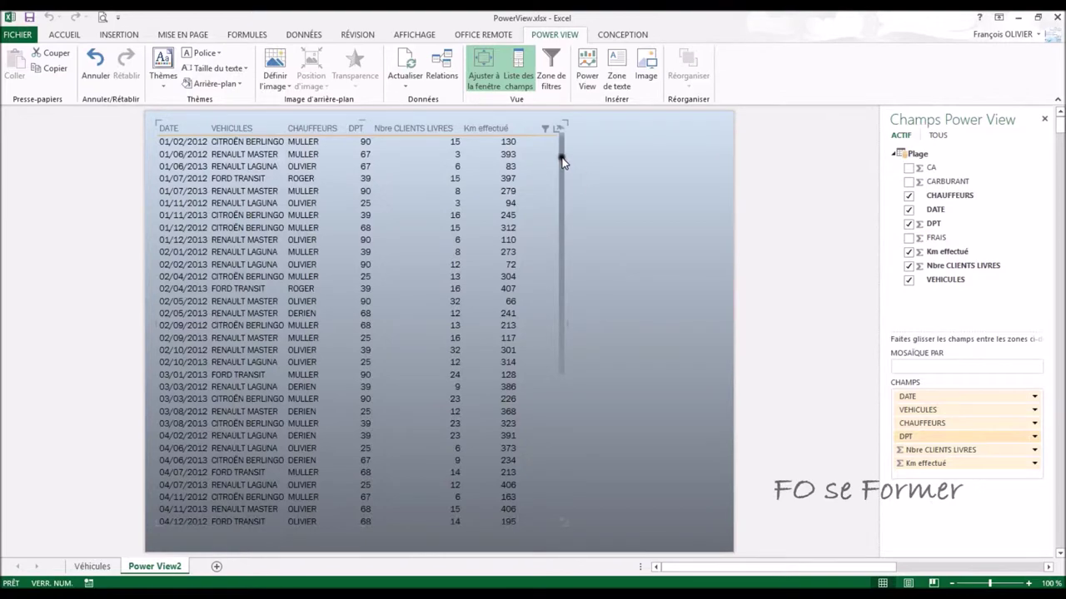
{"action": "scroll", "coordinate": [542, 361], "scroll_direction": "down", "scroll_amount": 5}
{"action": "scroll", "coordinate": [525, 522], "scroll_direction": "down", "scroll_amount": 5}
{"action": "scroll", "coordinate": [525, 521], "scroll_direction": "down", "scroll_amount": 5}
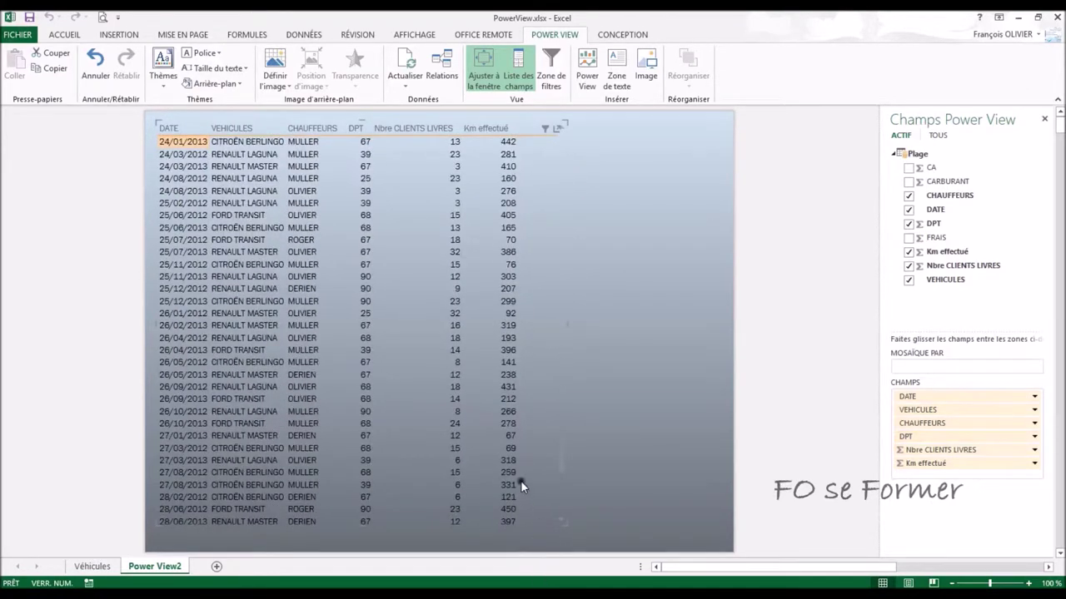
{"action": "scroll", "coordinate": [522, 481], "scroll_direction": "down", "scroll_amount": 5}
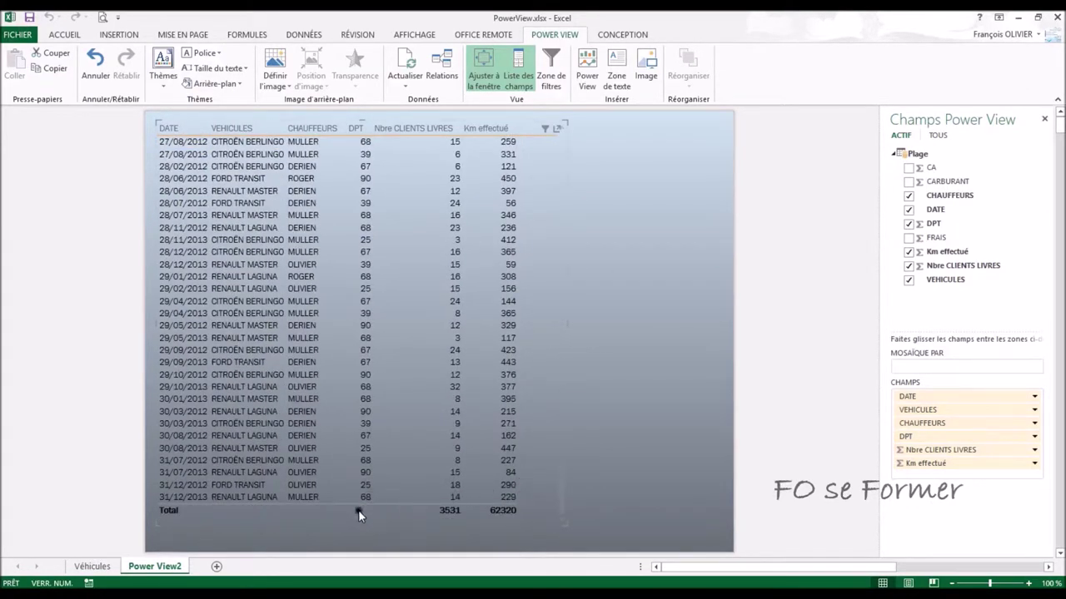
{"action": "scroll", "coordinate": [428, 483], "scroll_direction": "up", "scroll_amount": 5}
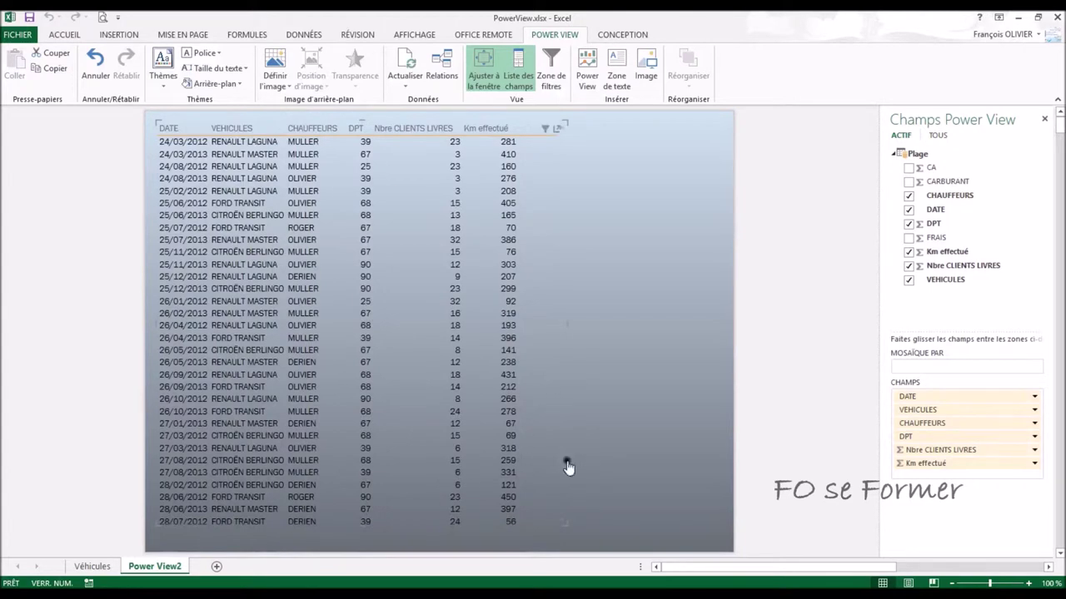
{"action": "left_click_drag", "start_coordinate": [562, 466], "coordinate": [563, 143]}
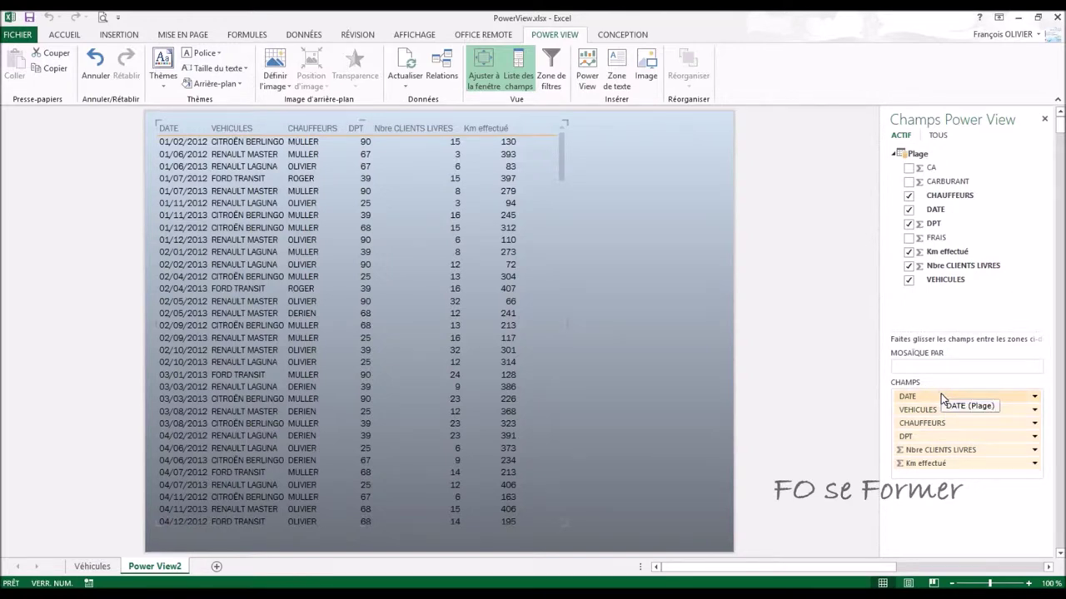
Remove DATE, CHAUFFEURS, DPT and Nbre CLIENTS LIVRES from the table, leaving VEHICULES and Km effectué
{"action": "left_click", "coordinate": [940, 398]}
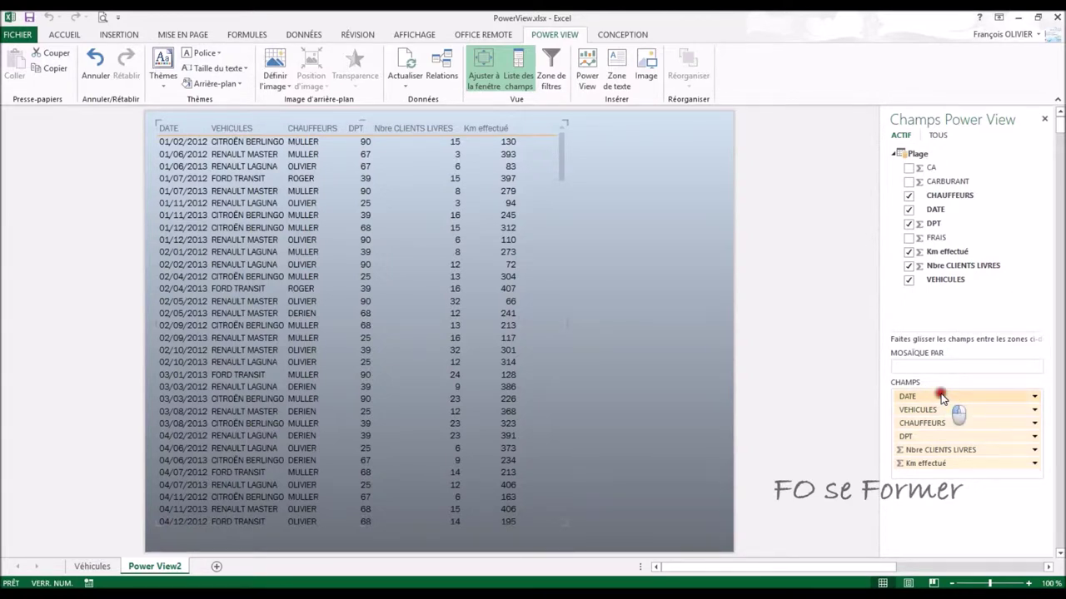
{"action": "left_click_drag", "start_coordinate": [941, 398], "coordinate": [941, 297]}
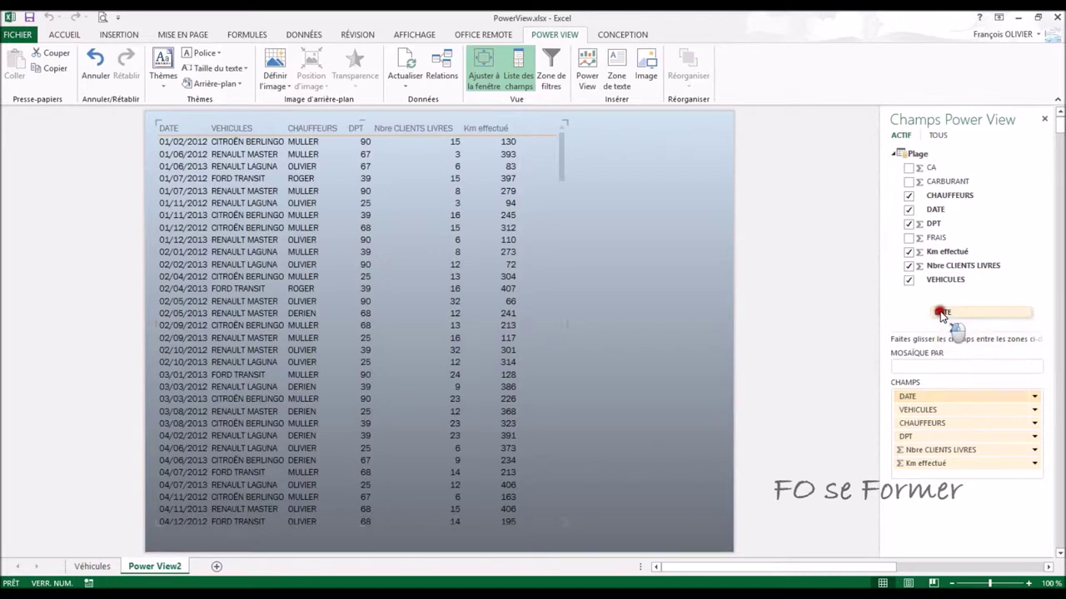
{"action": "left_click_drag", "start_coordinate": [940, 296], "coordinate": [939, 301]}
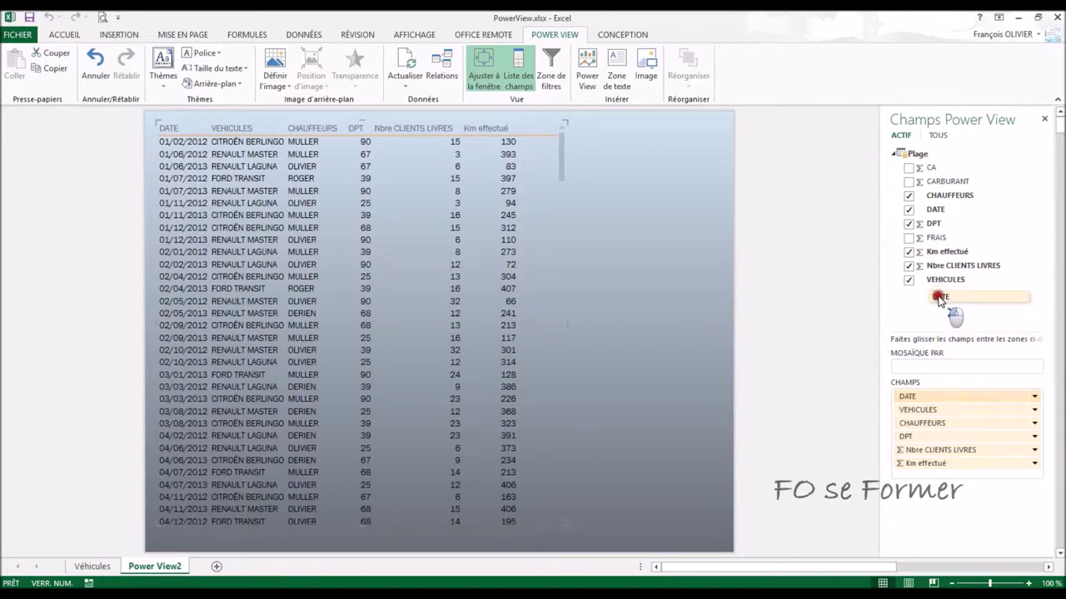
{"action": "left_click_drag", "start_coordinate": [939, 298], "coordinate": [940, 301]}
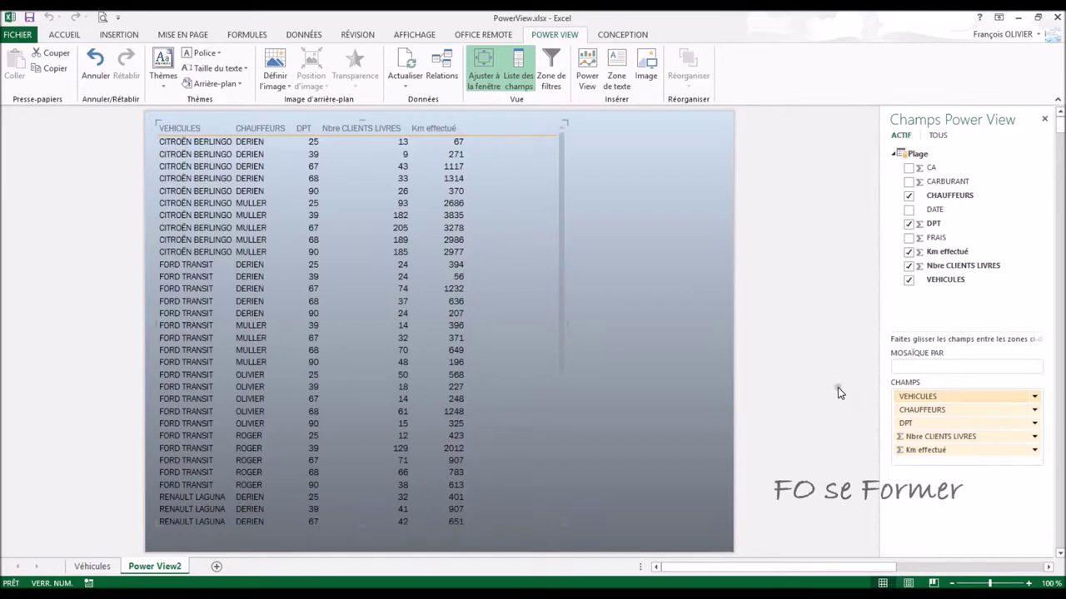
{"action": "left_click_drag", "start_coordinate": [941, 410], "coordinate": [945, 307]}
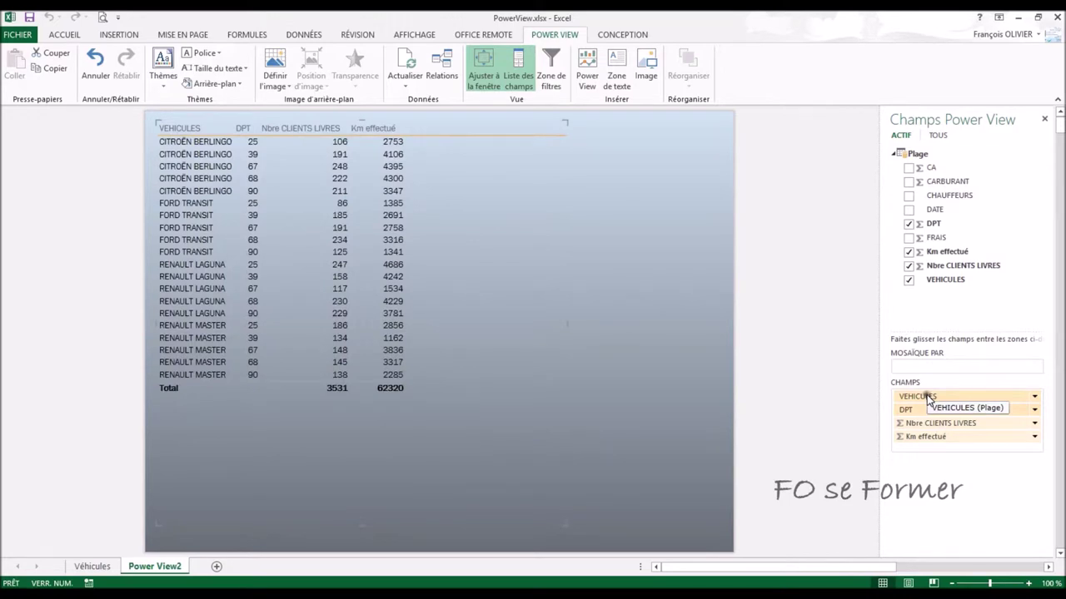
{"action": "left_click_drag", "start_coordinate": [926, 408], "coordinate": [934, 323]}
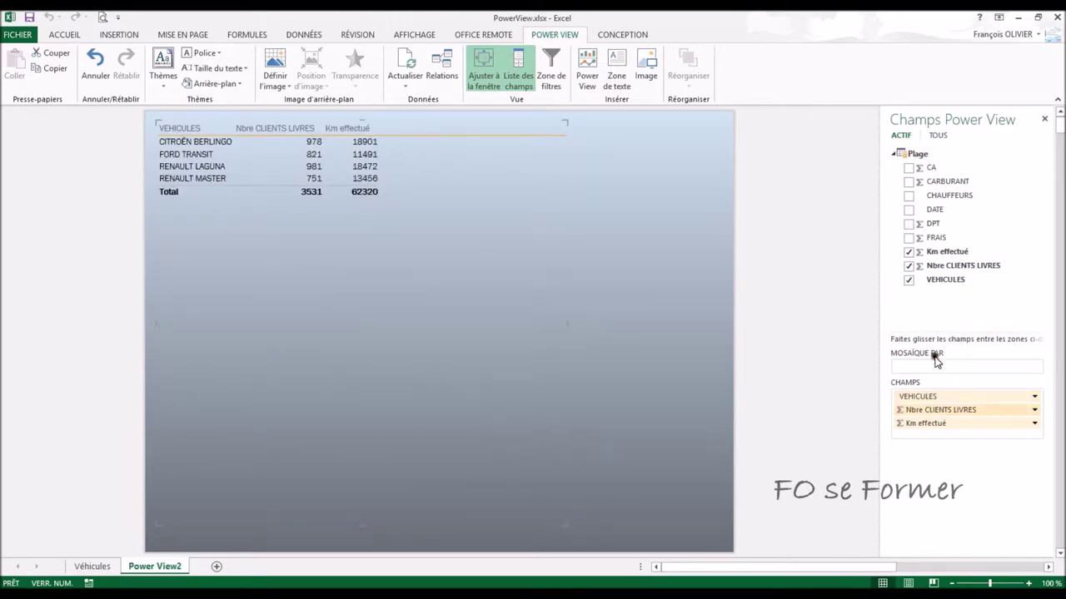
{"action": "left_click_drag", "start_coordinate": [963, 411], "coordinate": [953, 306]}
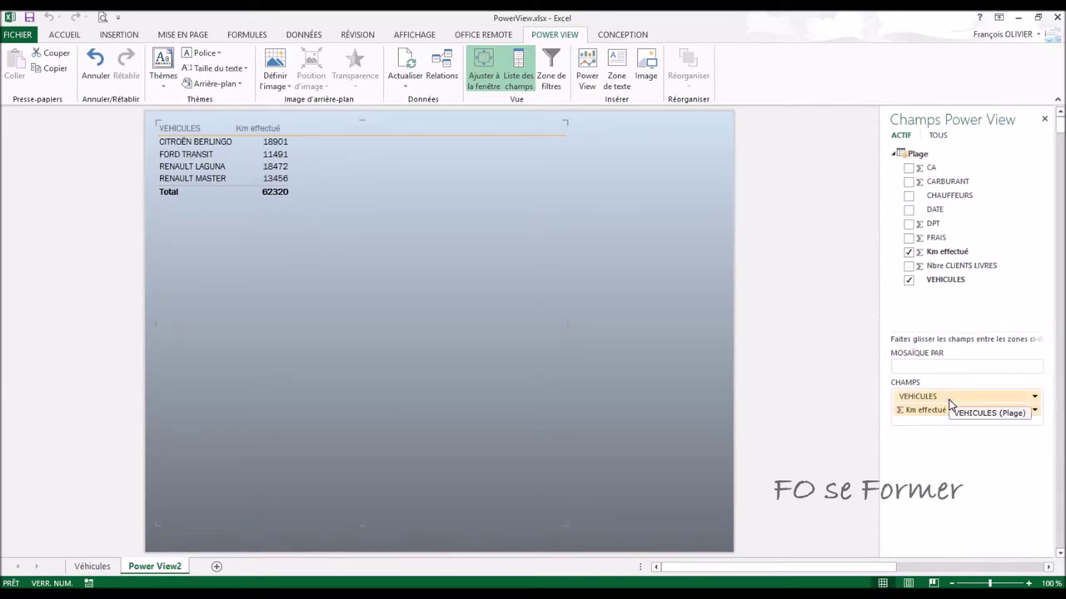
Add CARBURANT and FRAIS as columns to the vehicle table
{"action": "left_click_drag", "start_coordinate": [944, 181], "coordinate": [914, 422]}
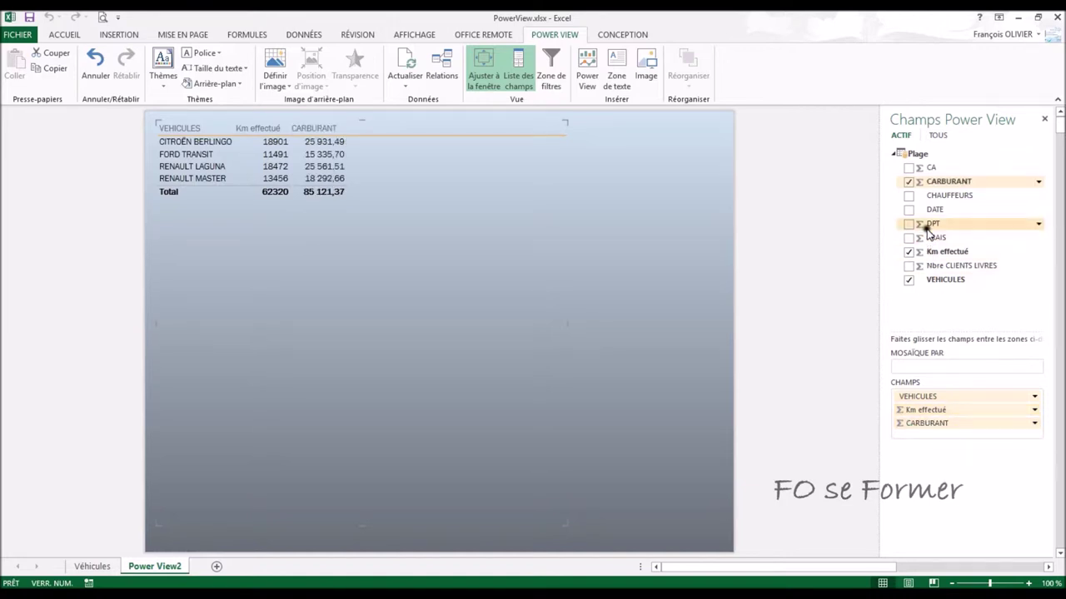
{"action": "left_click_drag", "start_coordinate": [938, 241], "coordinate": [939, 241]}
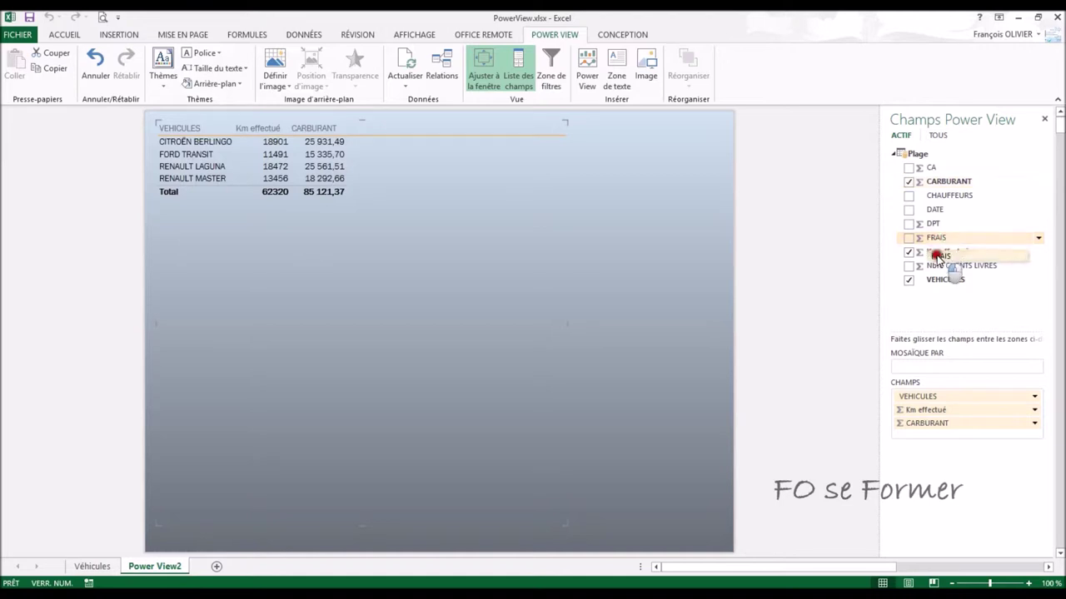
{"action": "mouse_move", "coordinate": [938, 240]}
{"action": "left_mouse_down"}
{"action": "mouse_move", "coordinate": [912, 427]}
{"action": "mouse_move", "coordinate": [911, 406]}
{"action": "left_mouse_up"}
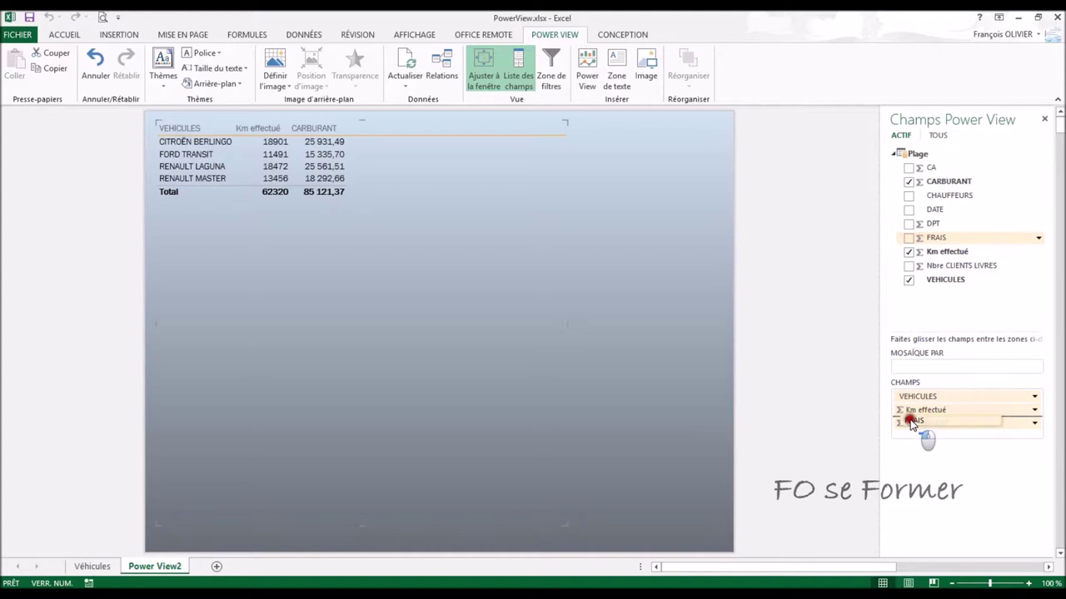
{"action": "left_click_drag", "start_coordinate": [911, 405], "coordinate": [912, 436]}
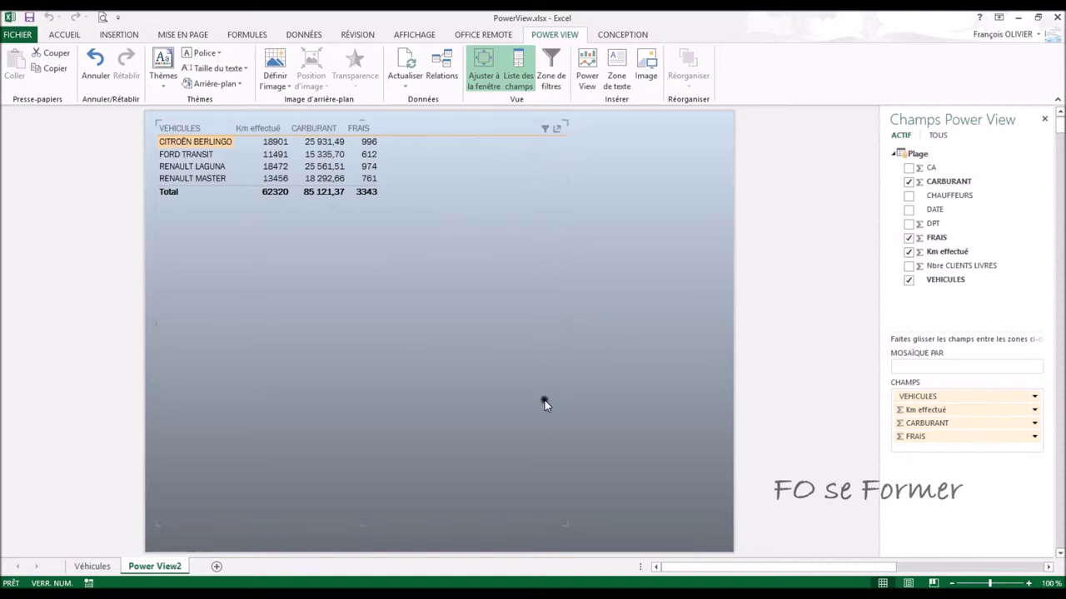
Fit the table frame to its contents, then select and copy the vehicle totals table
{"action": "double_click", "coordinate": [563, 524]}
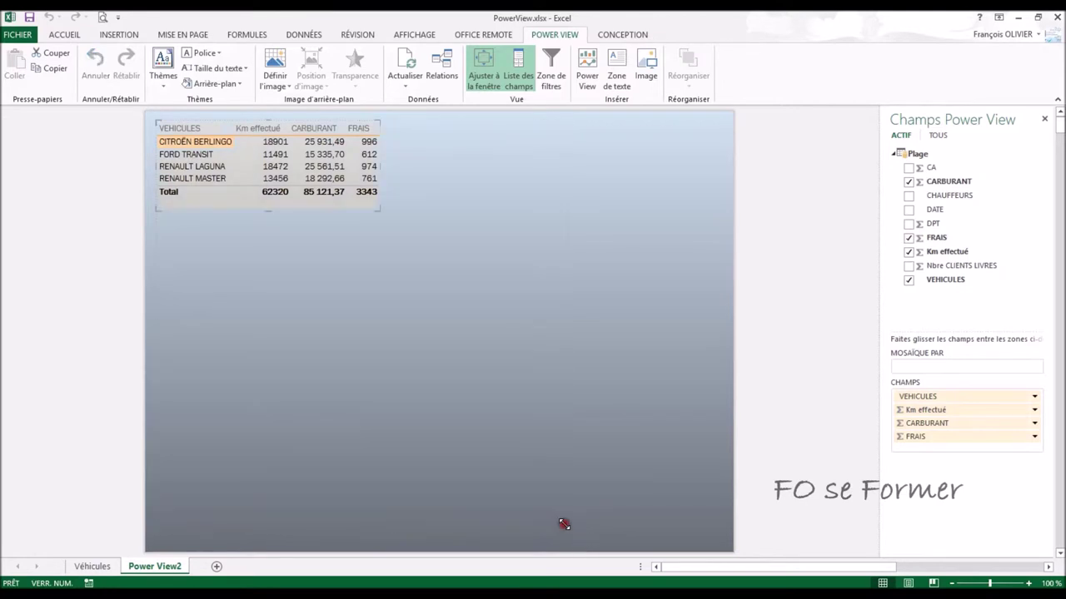
{"action": "left_click", "coordinate": [435, 193]}
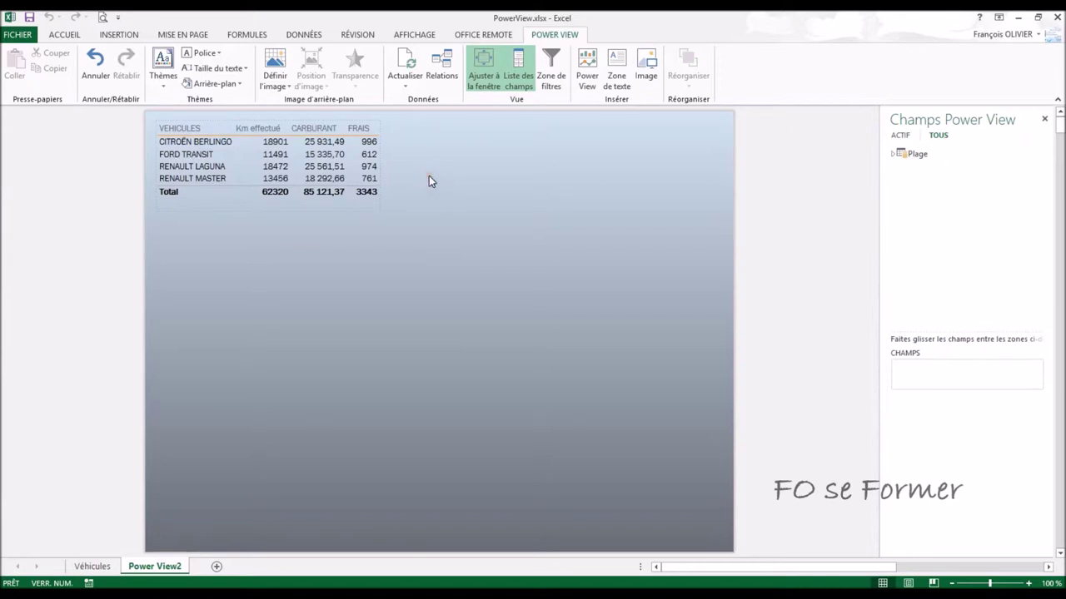
{"action": "left_click", "coordinate": [364, 208]}
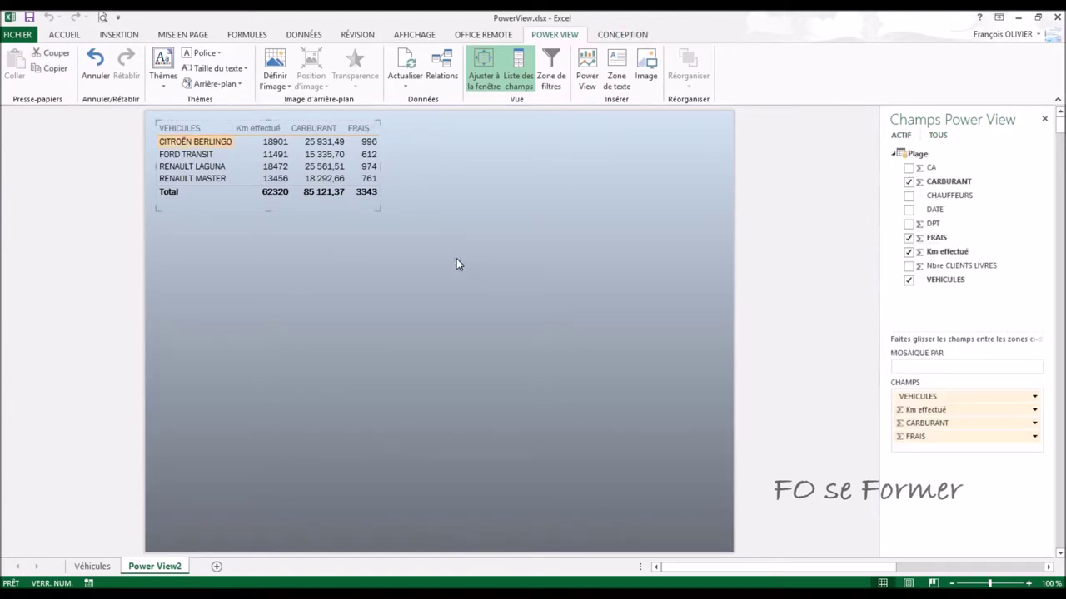
{"action": "key", "text": "ctrl+c"}
Paste a duplicate of the vehicle totals table and position it beneath the original
{"action": "left_click", "coordinate": [467, 227]}
{"action": "key", "text": "ctrl+v"}
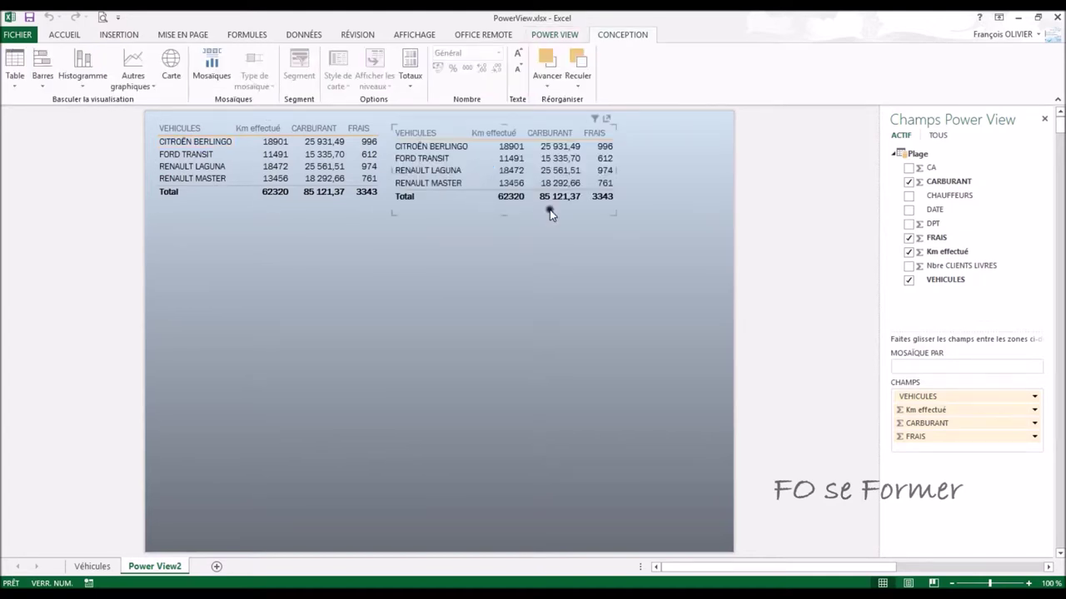
{"action": "left_click", "coordinate": [543, 160]}
{"action": "left_click_drag", "start_coordinate": [609, 128], "coordinate": [380, 226]}
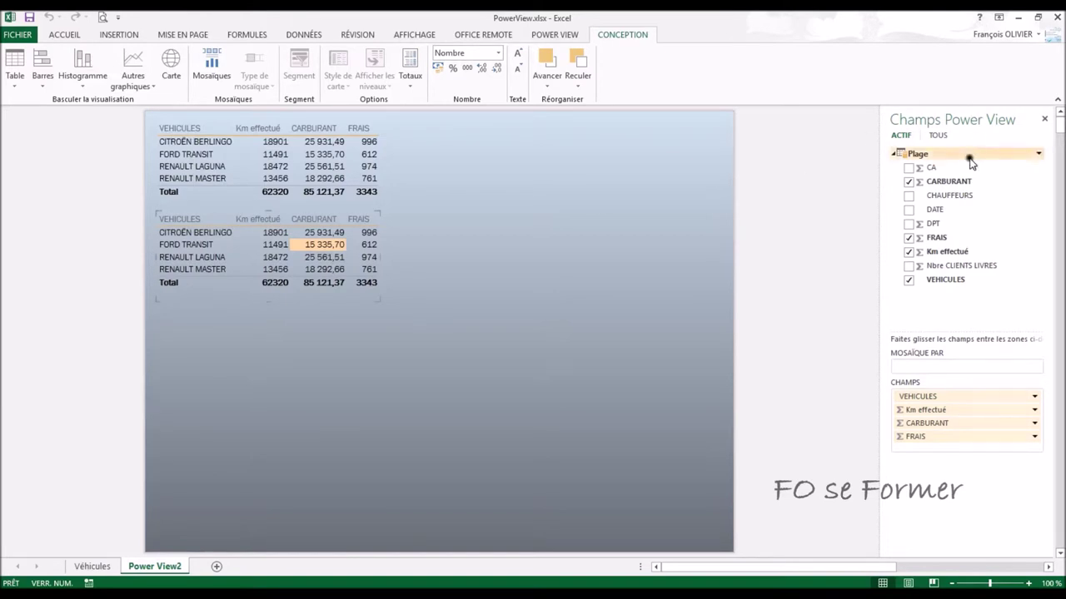
{"action": "left_click", "coordinate": [506, 184]}
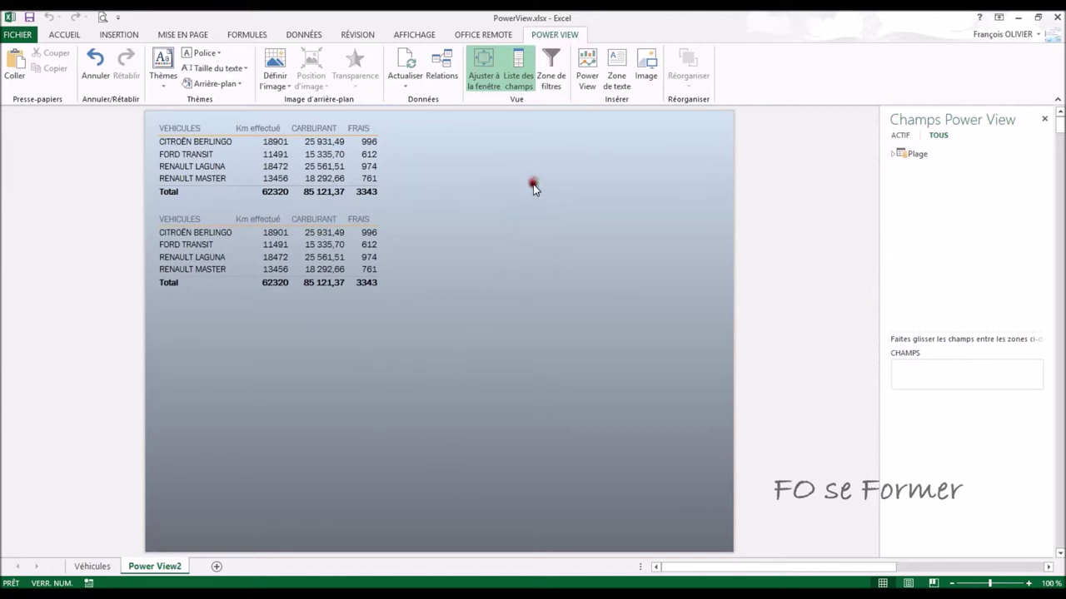
Build a new VEHICULES and Km effectué table and place it at the sheet's top right
{"action": "left_click", "coordinate": [892, 154]}
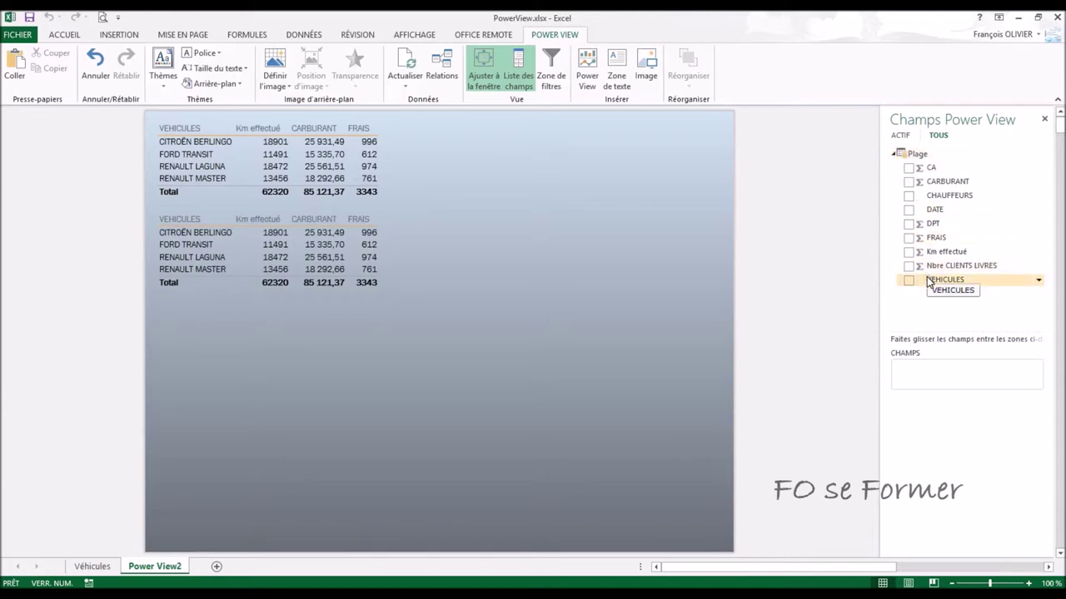
{"action": "left_click_drag", "start_coordinate": [929, 282], "coordinate": [902, 385]}
{"action": "left_click_drag", "start_coordinate": [935, 255], "coordinate": [910, 416]}
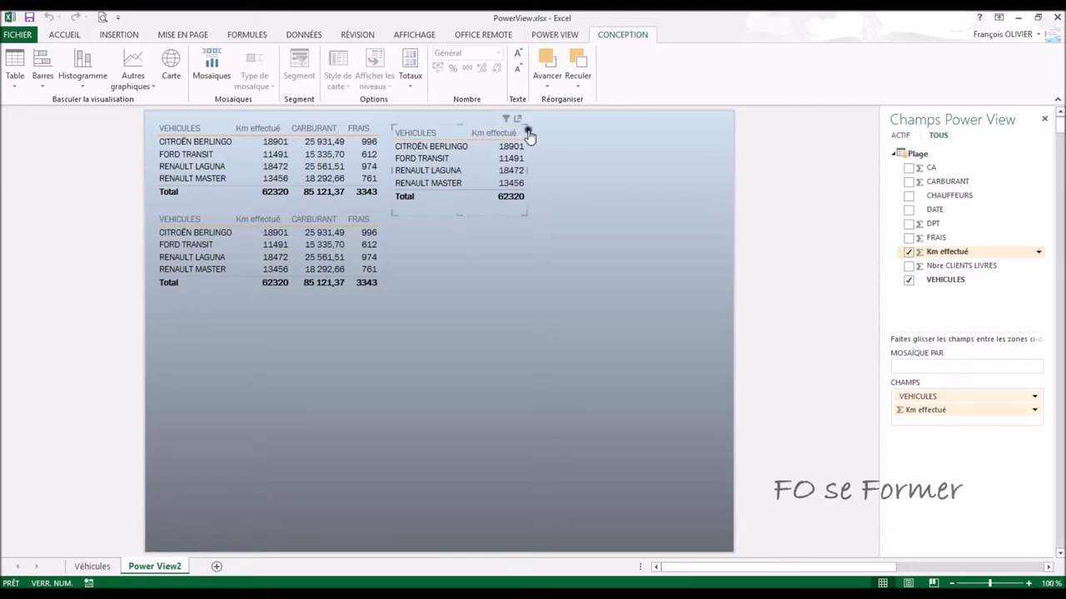
{"action": "mouse_move", "coordinate": [530, 136]}
{"action": "left_mouse_down"}
{"action": "mouse_move", "coordinate": [671, 147]}
{"action": "mouse_move", "coordinate": [676, 133]}
{"action": "left_mouse_up"}
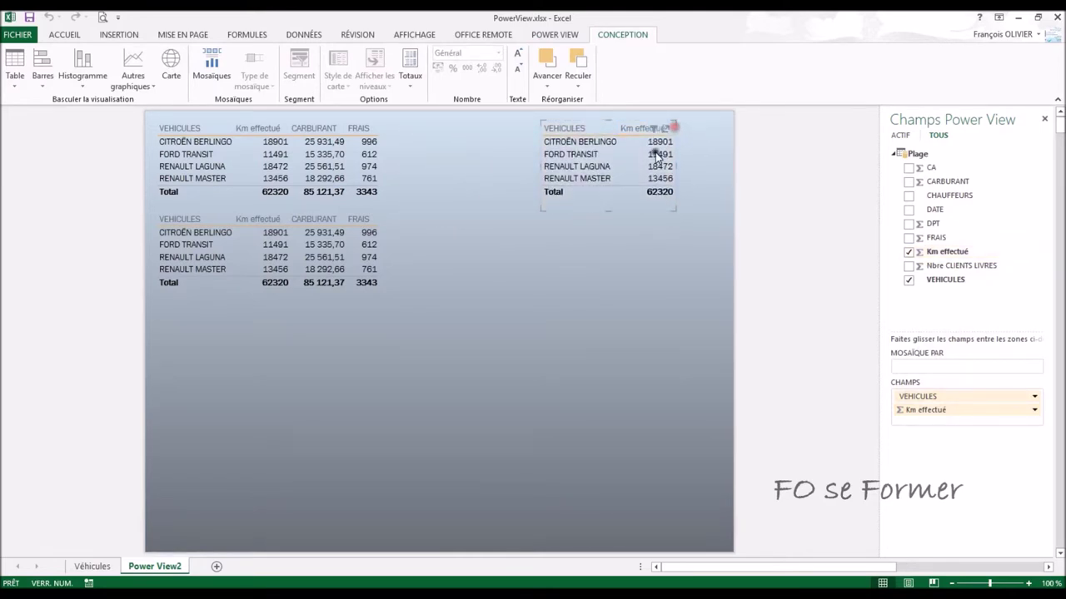
{"action": "left_click", "coordinate": [227, 154]}
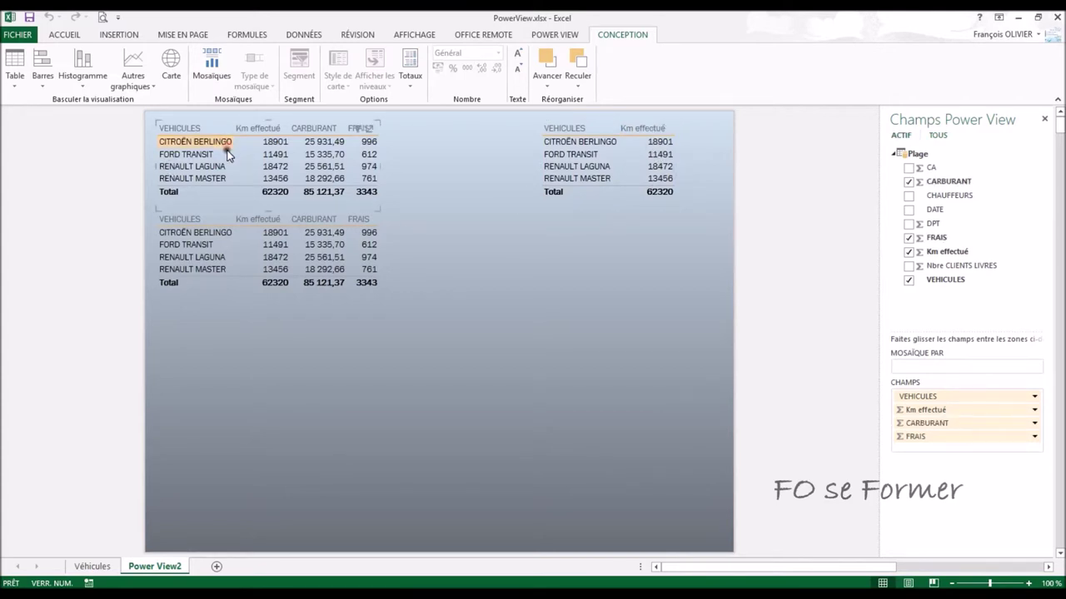
Convert a vehicle table into a Matrice from the visualization type list
{"action": "left_click", "coordinate": [16, 87]}
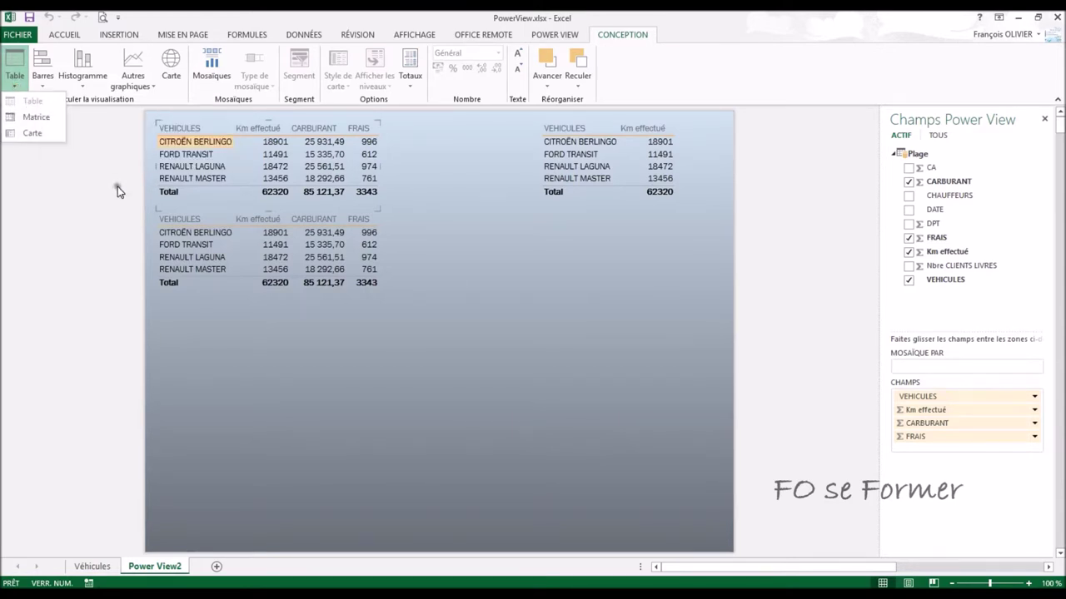
{"action": "left_click", "coordinate": [201, 242]}
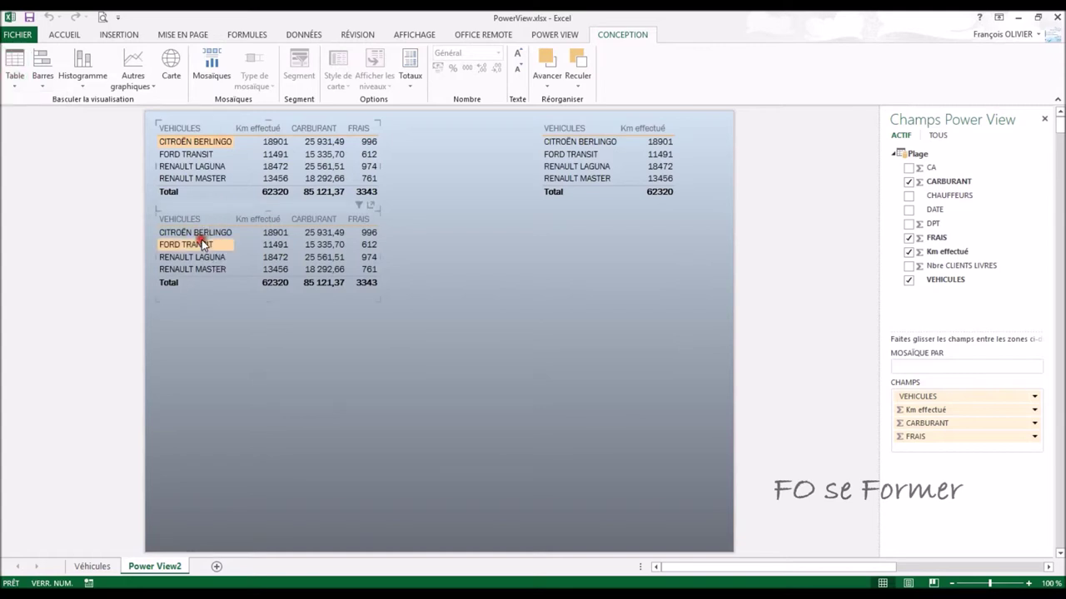
{"action": "left_click", "coordinate": [15, 87]}
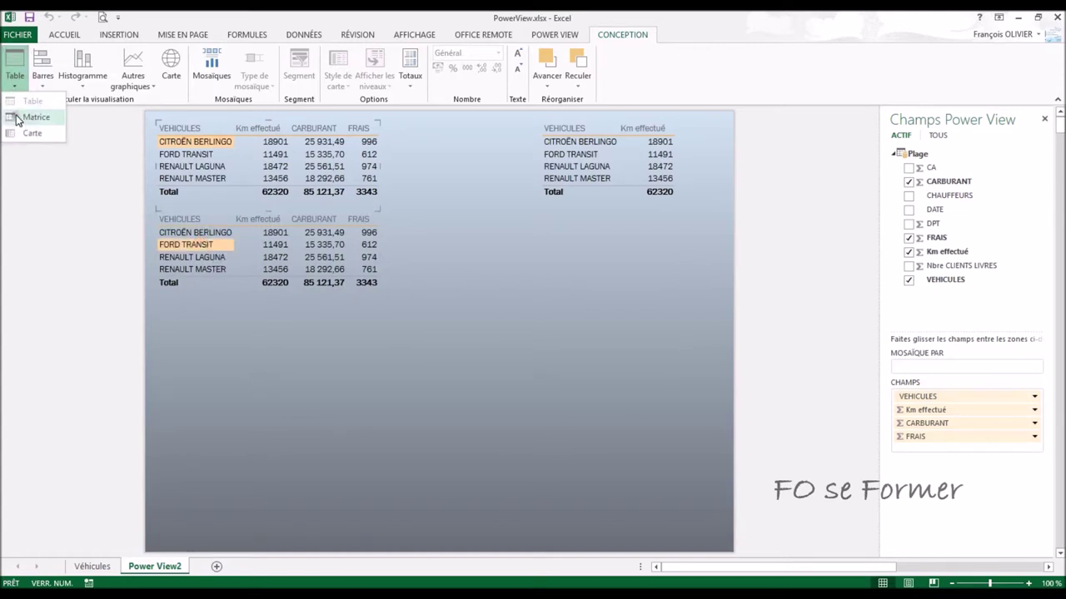
{"action": "left_click", "coordinate": [16, 117]}
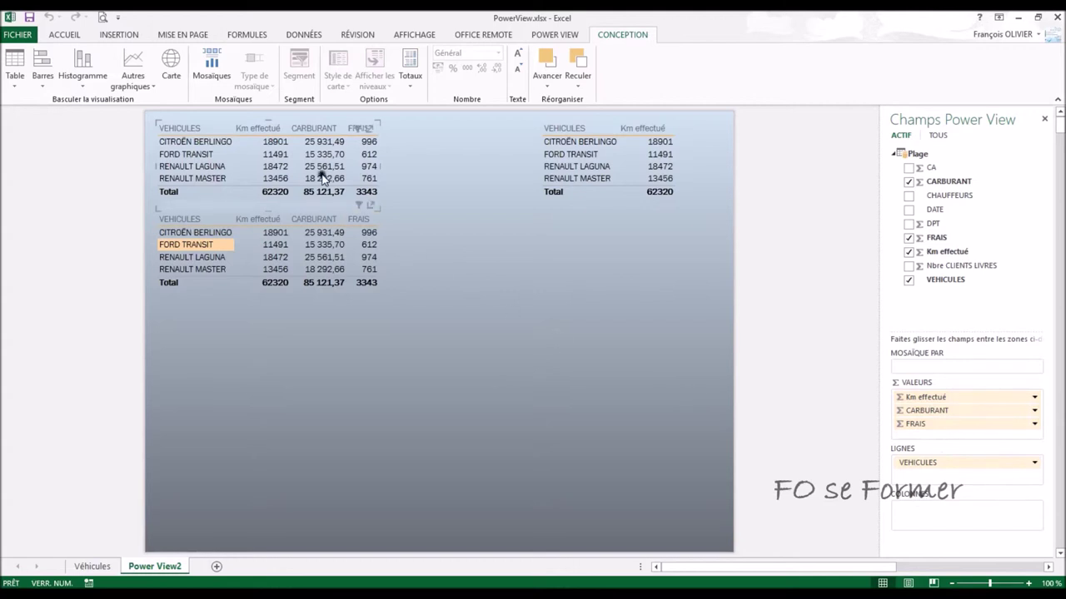
Switch the top vehicle table back from a matrix to a plain Table
{"action": "left_click", "coordinate": [254, 158]}
{"action": "left_click", "coordinate": [453, 256]}
{"action": "left_click", "coordinate": [339, 167]}
{"action": "left_click", "coordinate": [262, 300]}
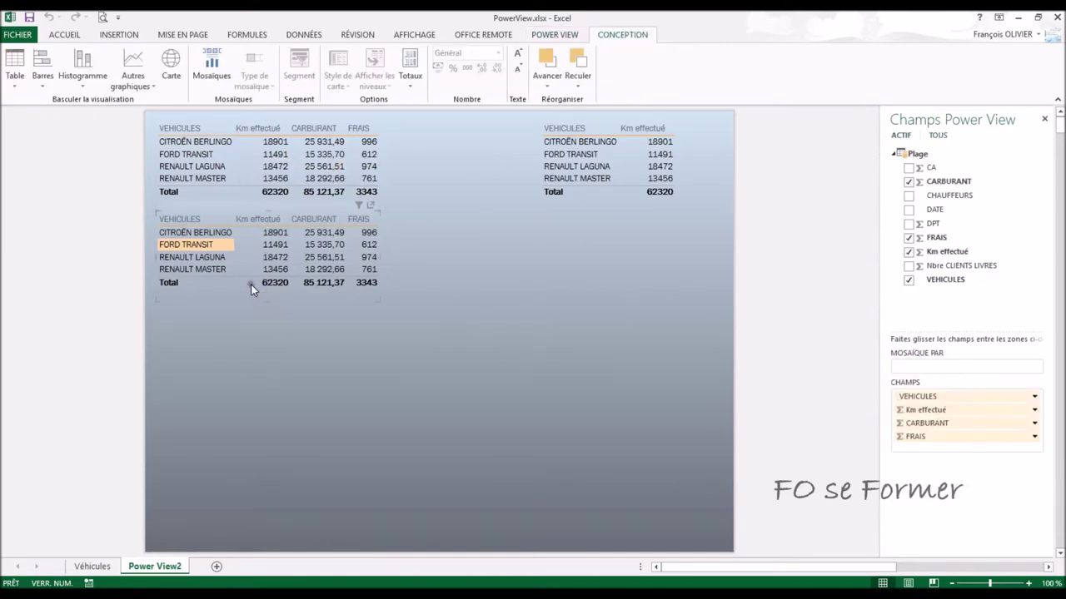
{"action": "left_click", "coordinate": [279, 243]}
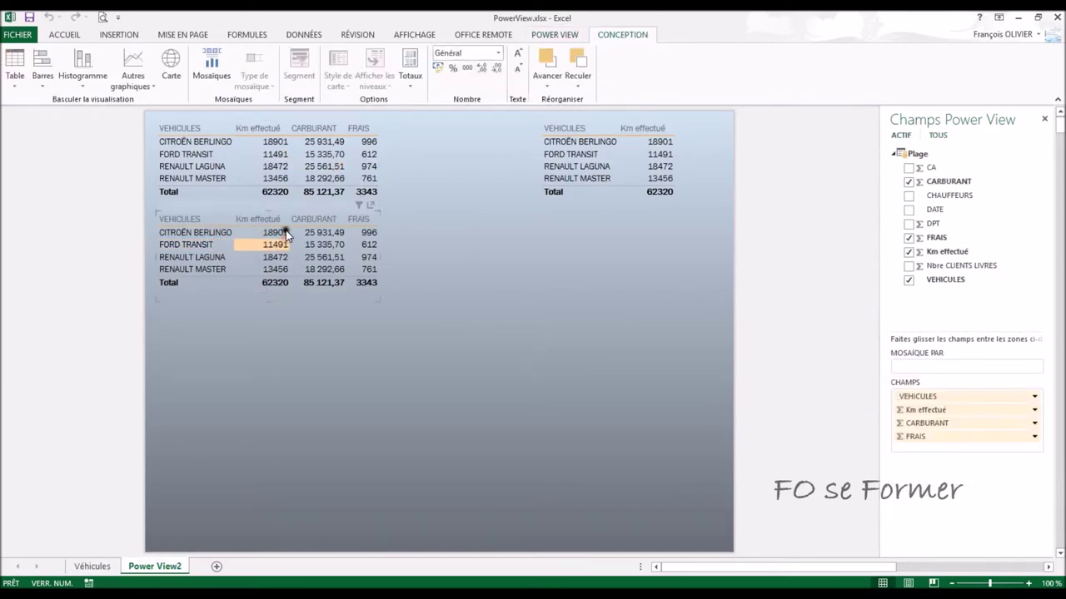
{"action": "left_click", "coordinate": [298, 156]}
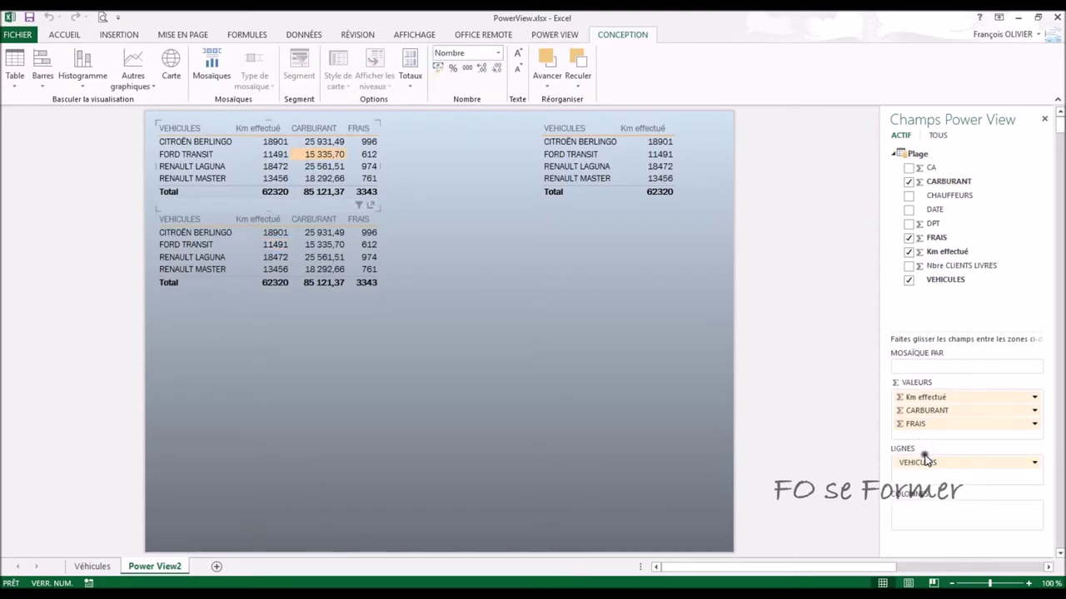
{"action": "left_click", "coordinate": [14, 86]}
{"action": "left_click", "coordinate": [12, 100]}
{"action": "left_click", "coordinate": [326, 143]}
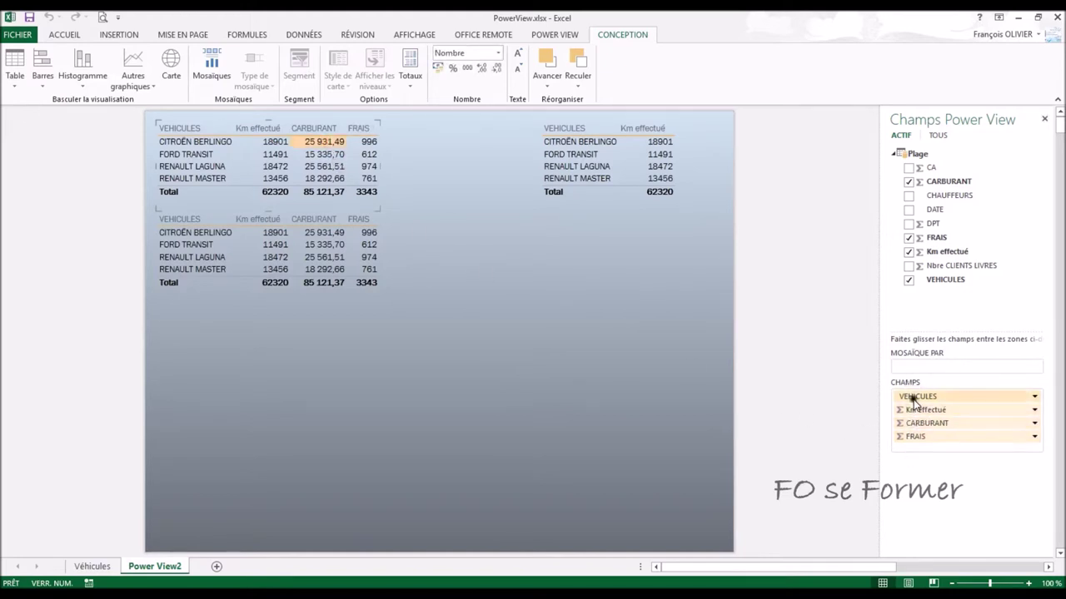
Convert the lower table into a Matrice and move VEHICULES from its rows to its columns
{"action": "left_click", "coordinate": [321, 237]}
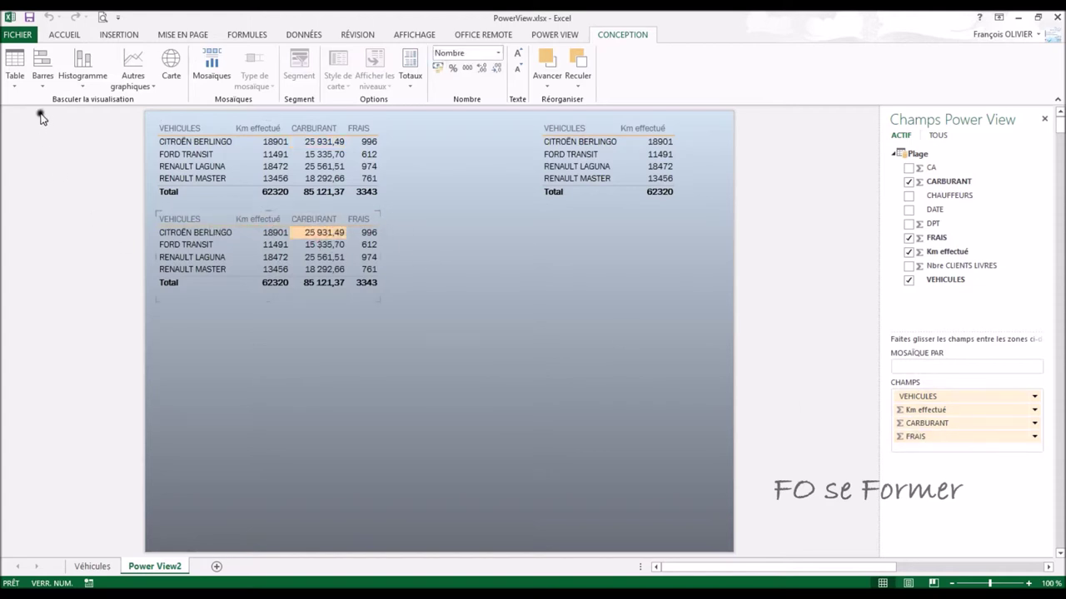
{"action": "left_click", "coordinate": [16, 83]}
{"action": "left_click", "coordinate": [19, 116]}
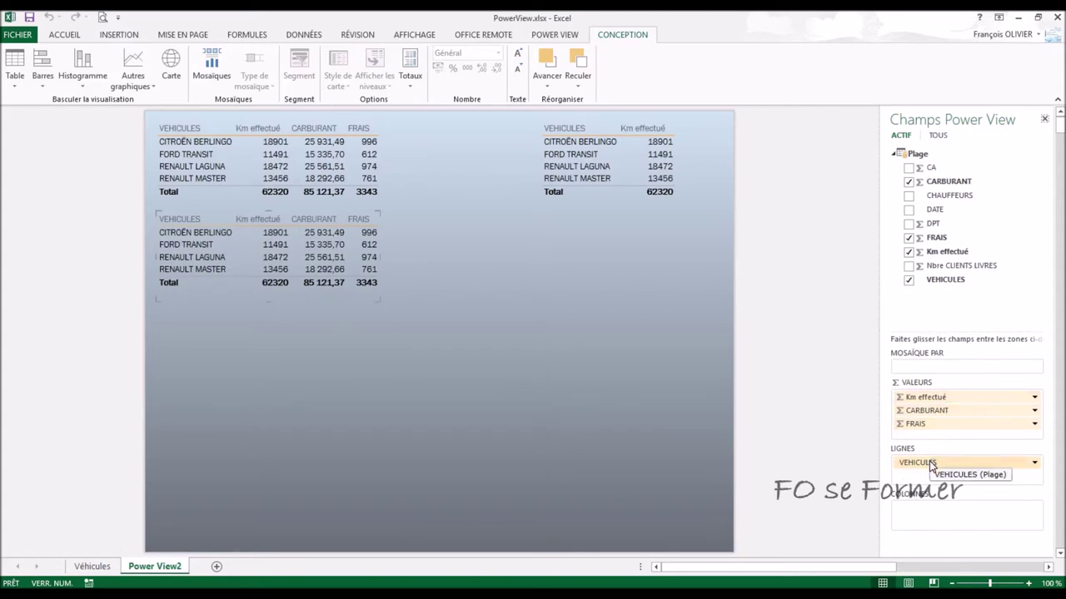
{"action": "left_click_drag", "start_coordinate": [930, 463], "coordinate": [924, 510]}
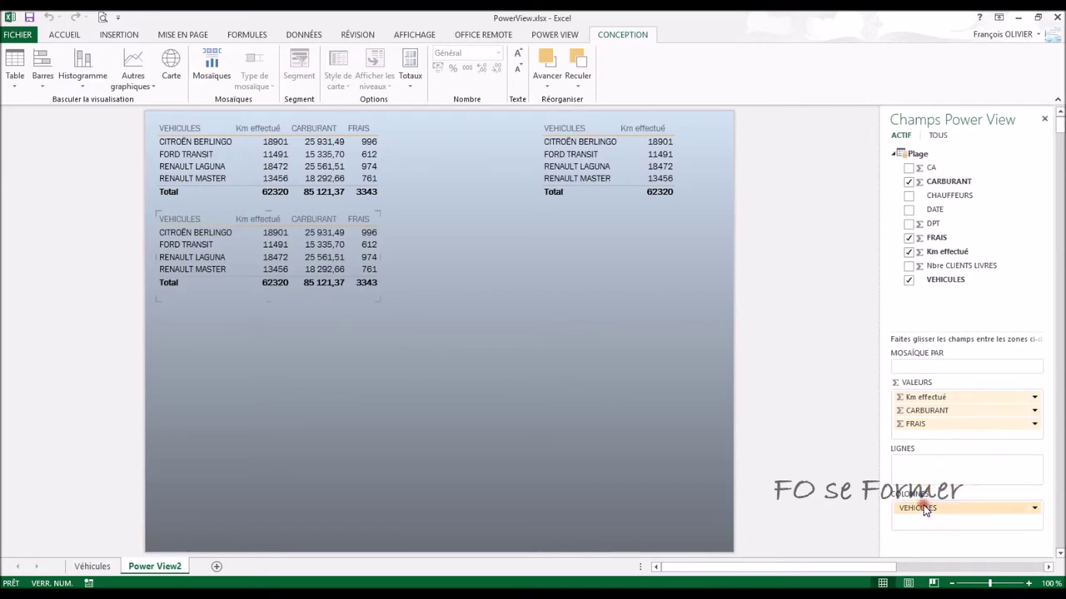
Remove CARBURANT and FRAIS from the matrix values and add CHAUFFEURS as the rows
{"action": "left_click", "coordinate": [927, 416]}
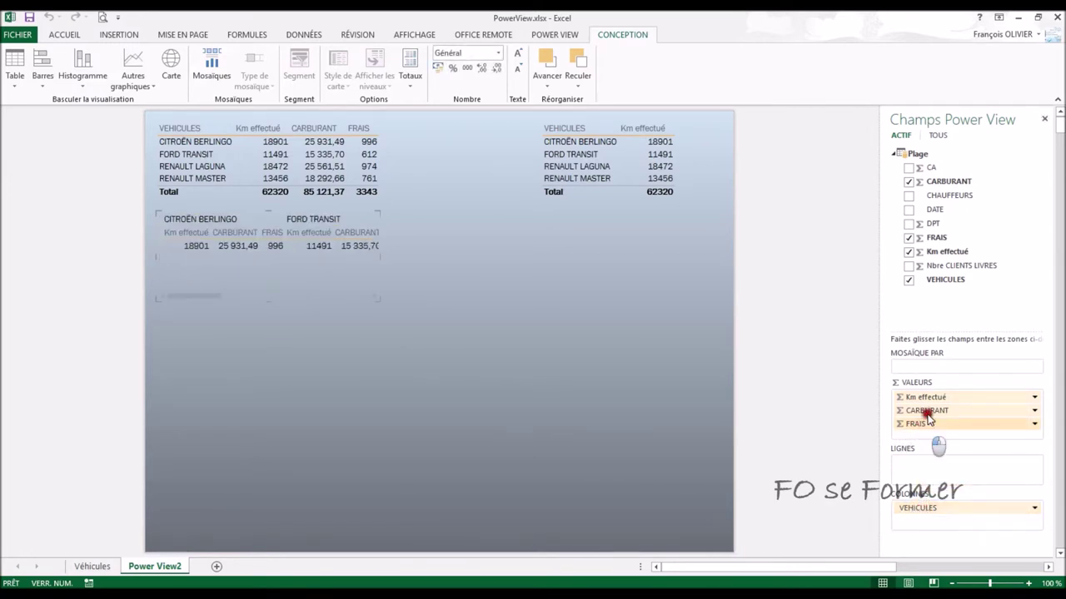
{"action": "left_click_drag", "start_coordinate": [928, 418], "coordinate": [978, 312]}
{"action": "left_click_drag", "start_coordinate": [923, 409], "coordinate": [937, 309]}
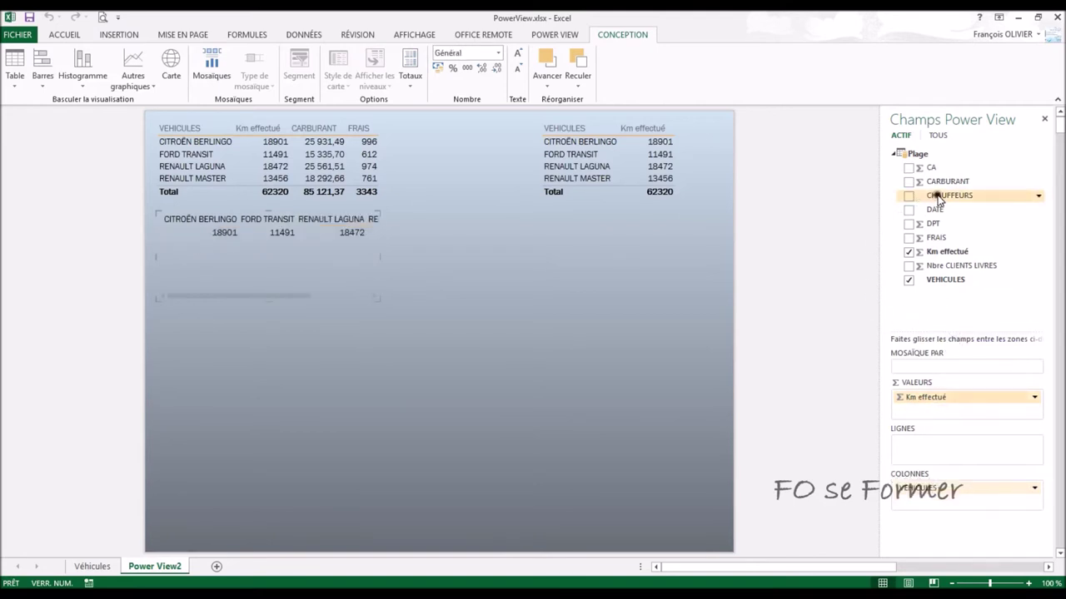
{"action": "left_click_drag", "start_coordinate": [939, 198], "coordinate": [925, 442]}
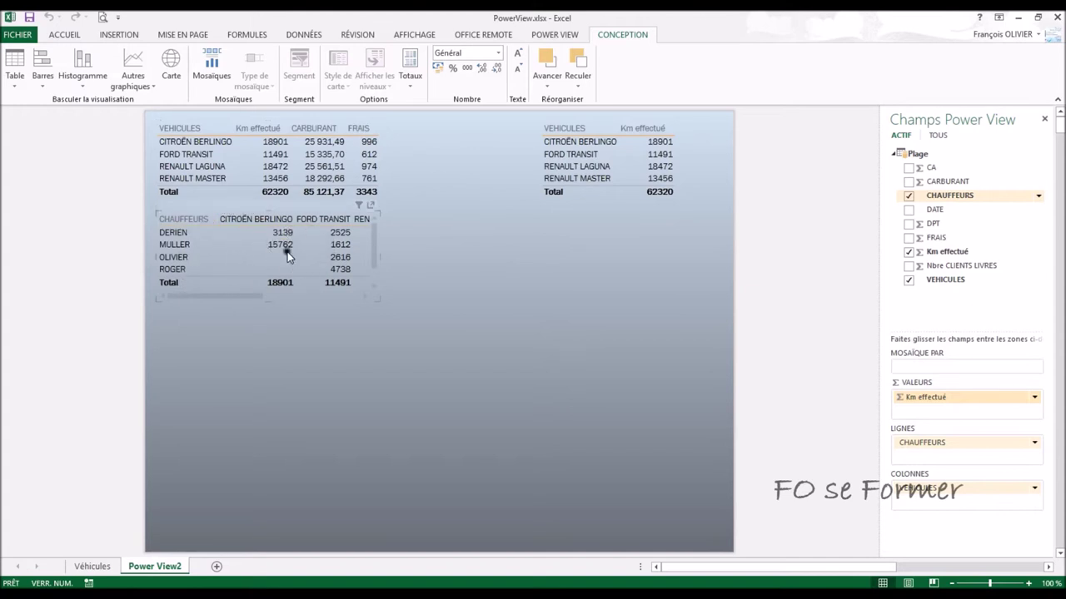
Resize the matrix so all vehicle columns and driver rows fit
{"action": "left_click_drag", "start_coordinate": [378, 284], "coordinate": [533, 265]}
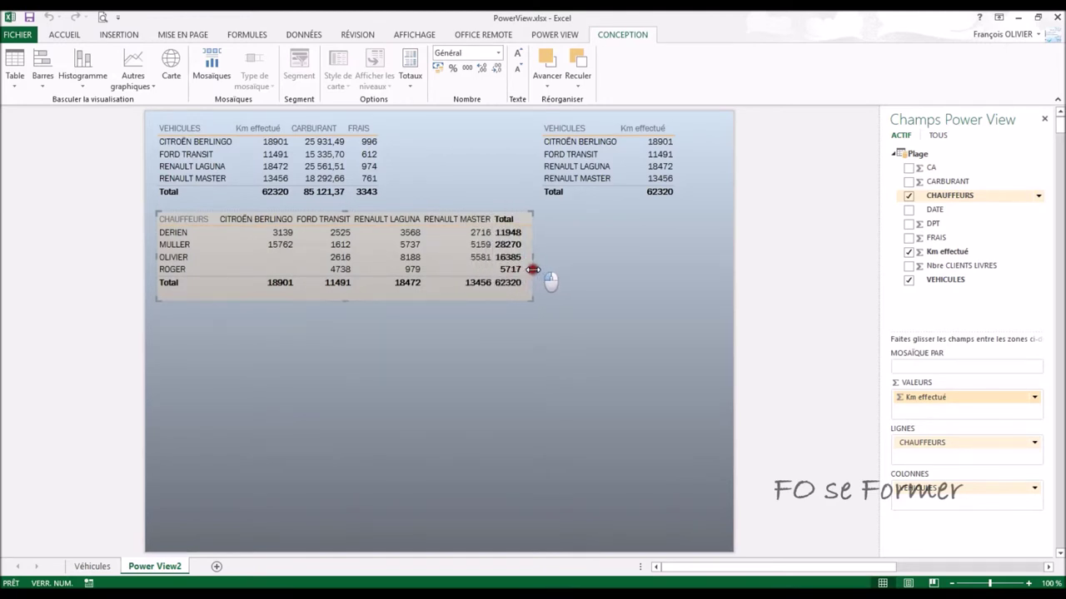
{"action": "left_click_drag", "start_coordinate": [342, 302], "coordinate": [341, 343]}
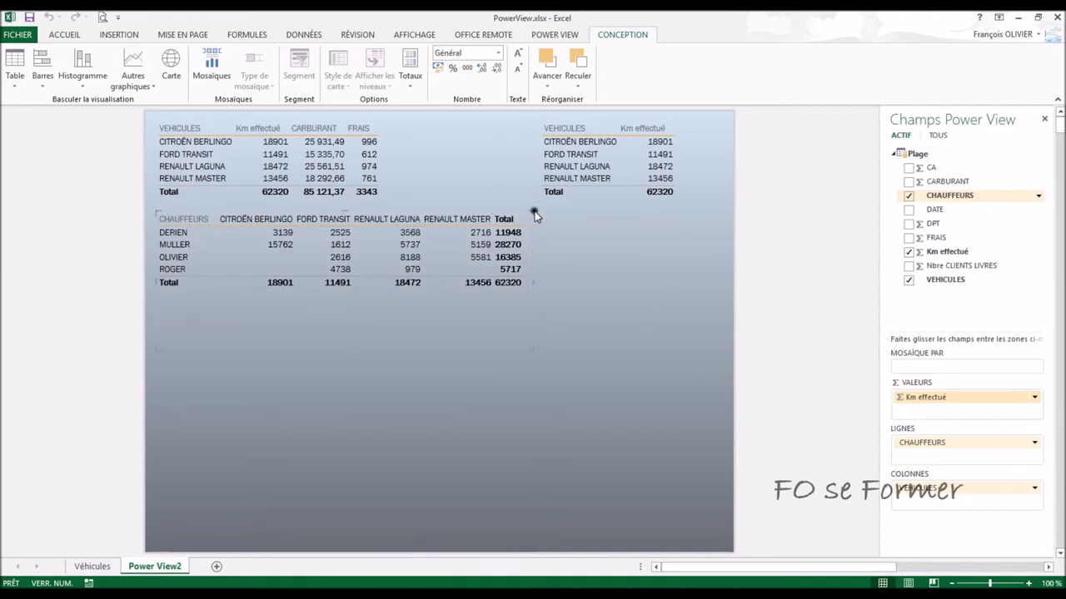
{"action": "left_click_drag", "start_coordinate": [528, 213], "coordinate": [519, 215]}
{"action": "mouse_move", "coordinate": [522, 349]}
{"action": "left_mouse_down"}
{"action": "mouse_move", "coordinate": [524, 302]}
{"action": "mouse_move", "coordinate": [519, 406]}
{"action": "left_mouse_up"}
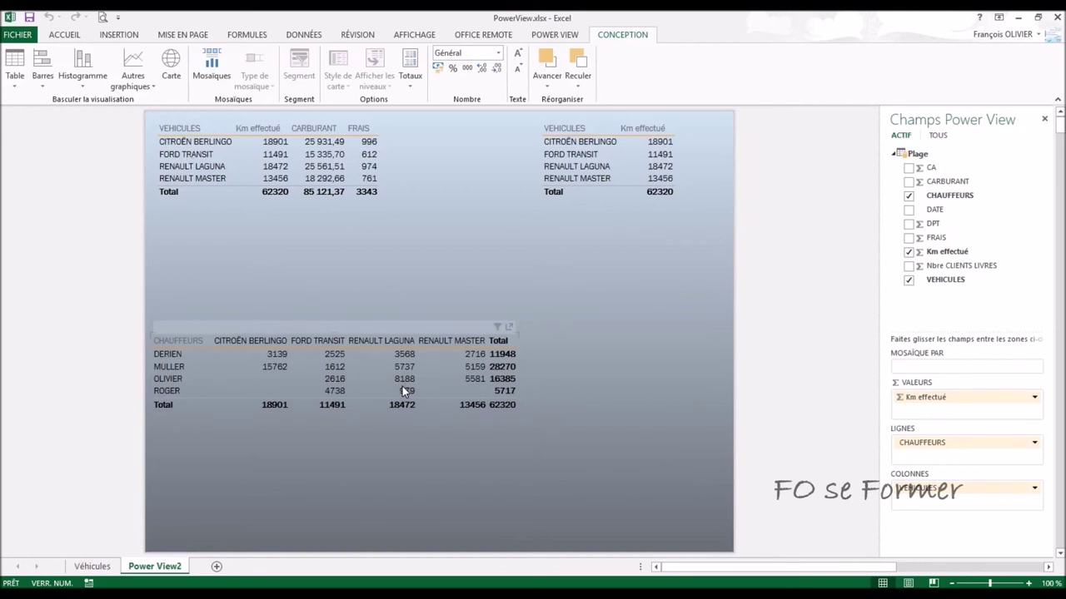
Switch the top-right VEHICULES/Km effectué table to Carte view, stretched to show all four vehicle cards
{"action": "left_click", "coordinate": [601, 172]}
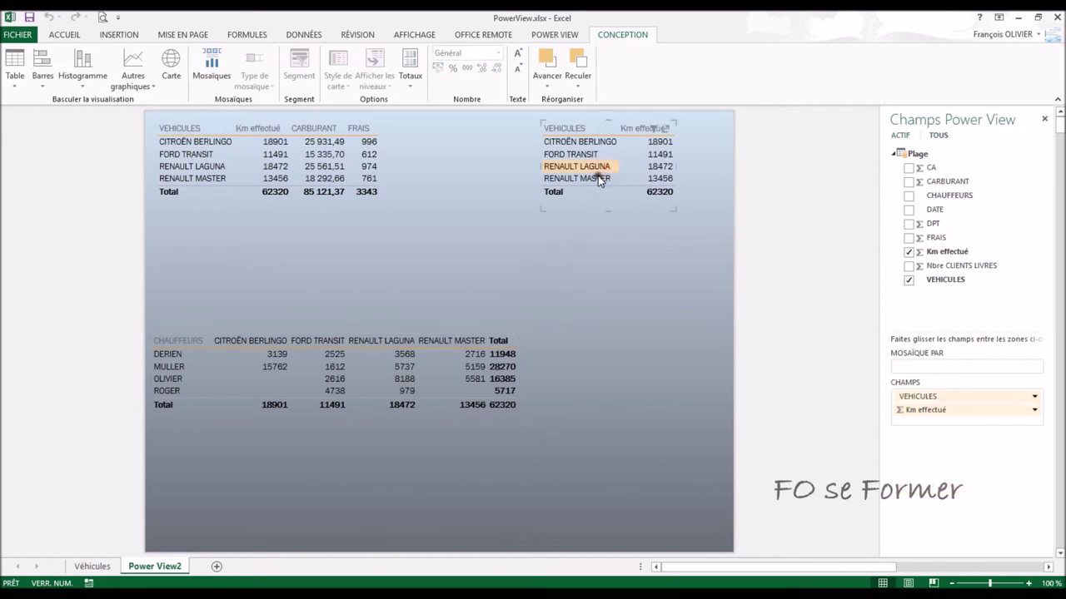
{"action": "left_click", "coordinate": [7, 86]}
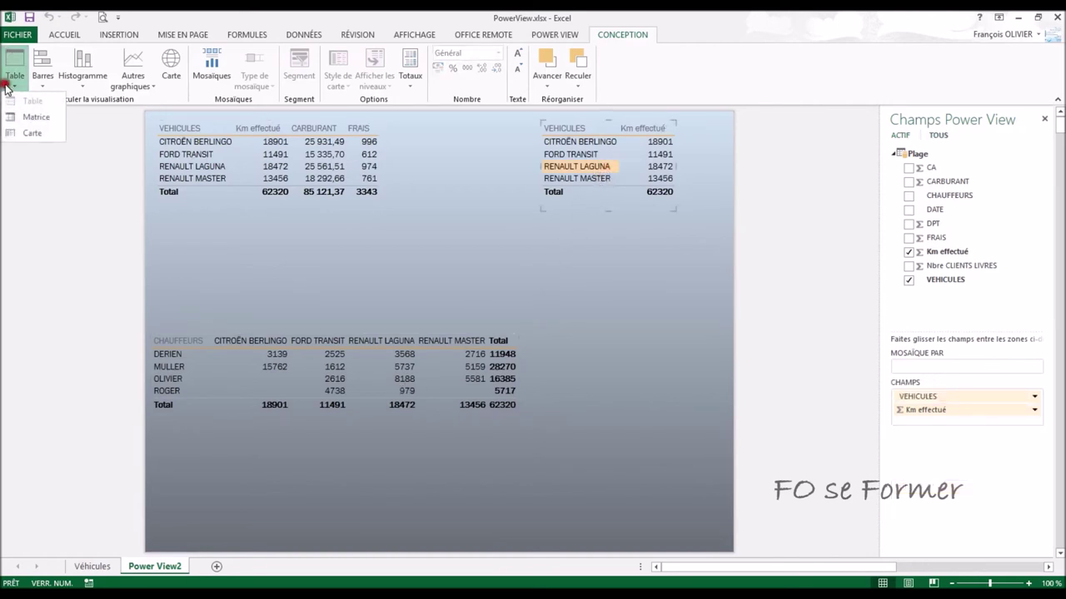
{"action": "left_click", "coordinate": [32, 134]}
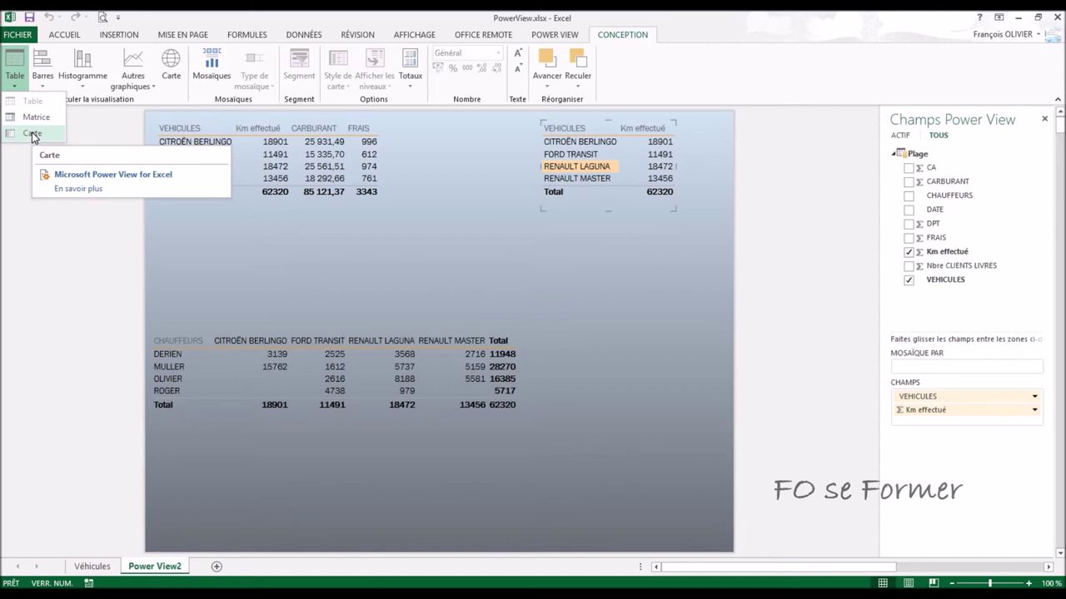
{"action": "left_click", "coordinate": [31, 134]}
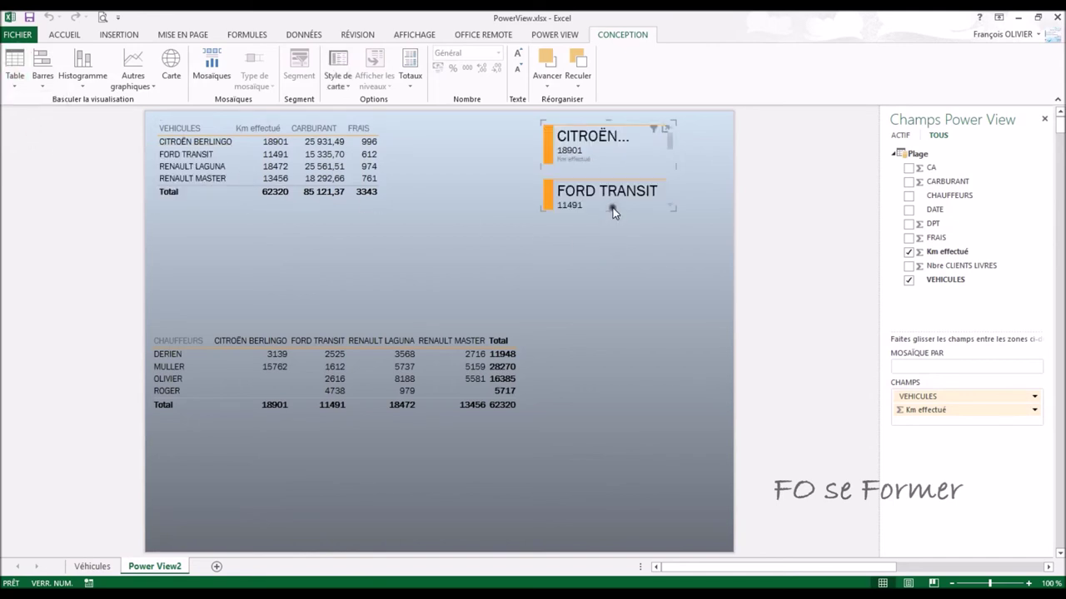
{"action": "left_click_drag", "start_coordinate": [608, 211], "coordinate": [607, 276]}
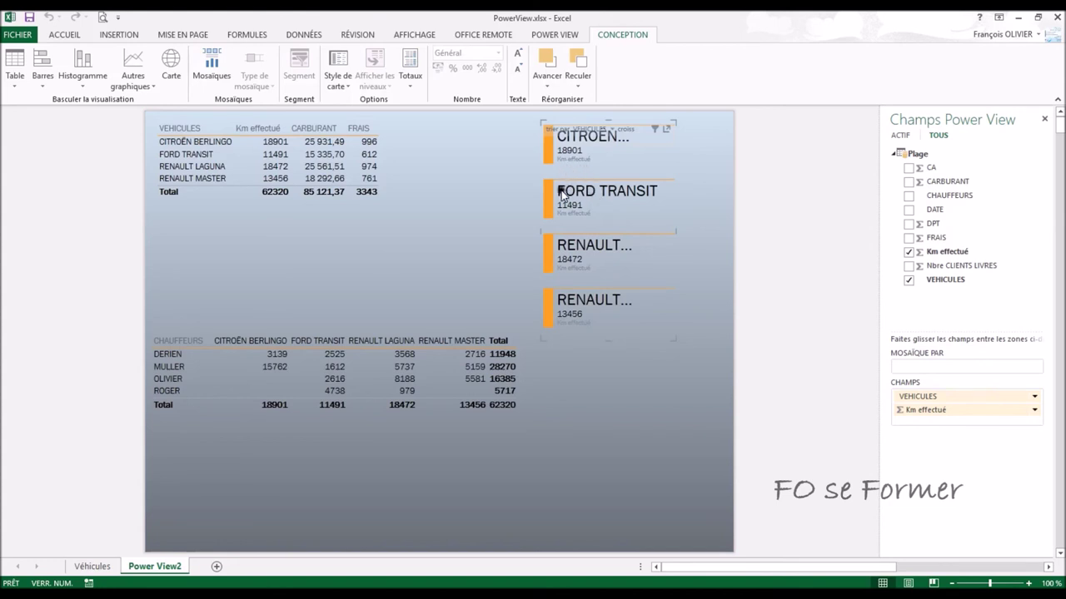
{"action": "mouse_move", "coordinate": [609, 340]}
{"action": "left_mouse_down"}
{"action": "mouse_move", "coordinate": [611, 369]}
{"action": "mouse_move", "coordinate": [611, 349]}
{"action": "left_mouse_up"}
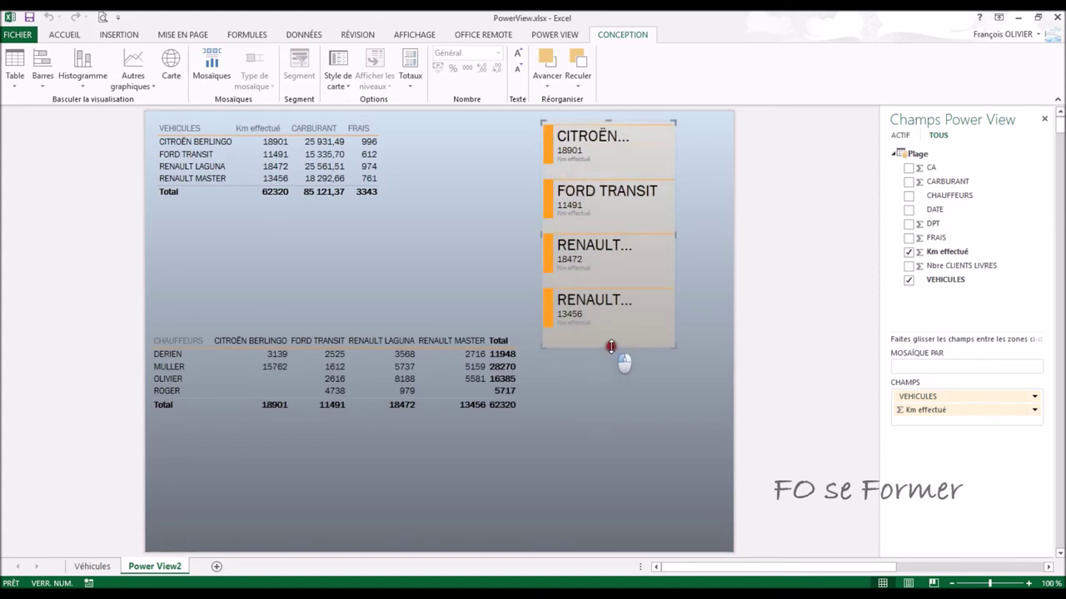